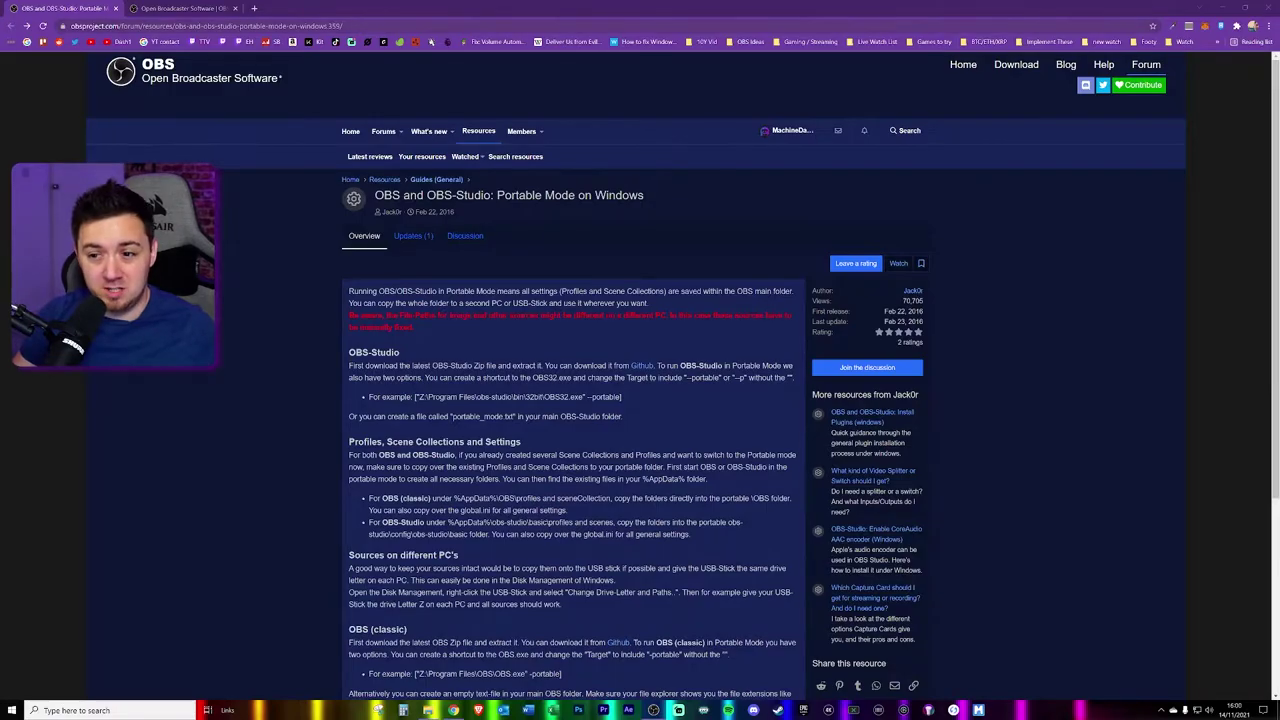
- Read the OBS Portable Mode on Windows guide, highlighting its opening paragraphs and red file-path warning
click(255, 26)
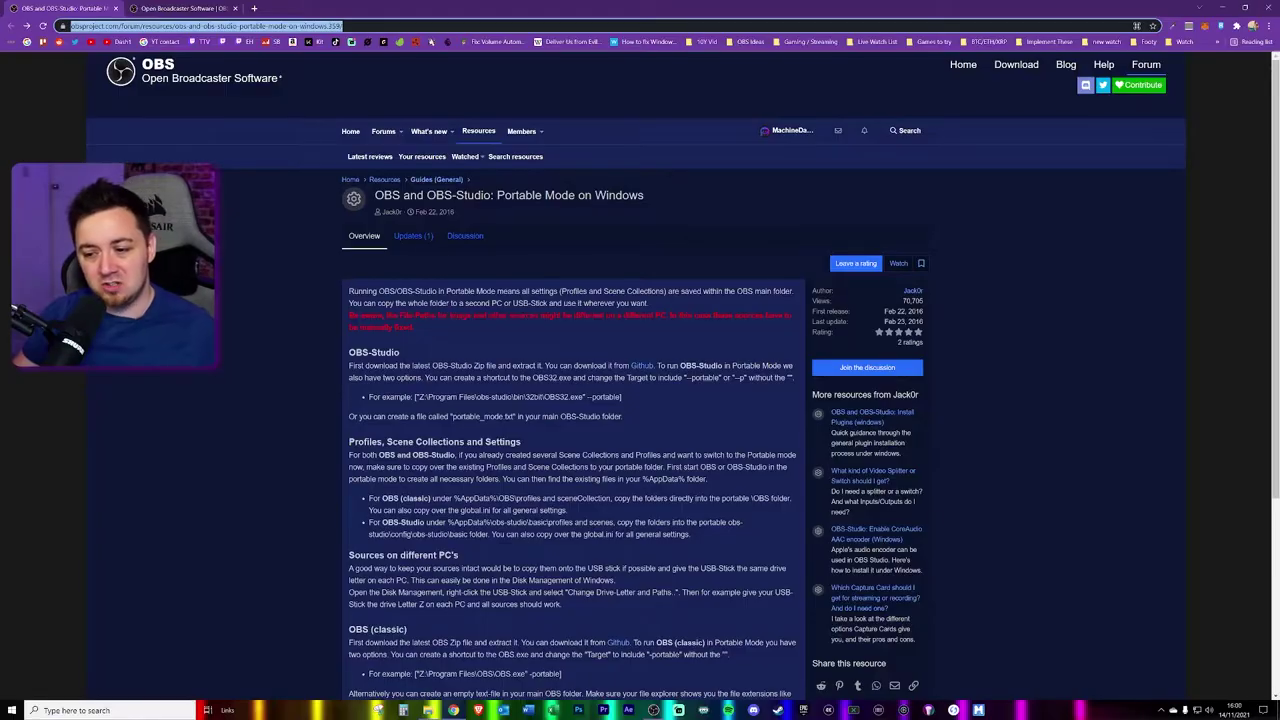
drag(349, 291, 530, 378)
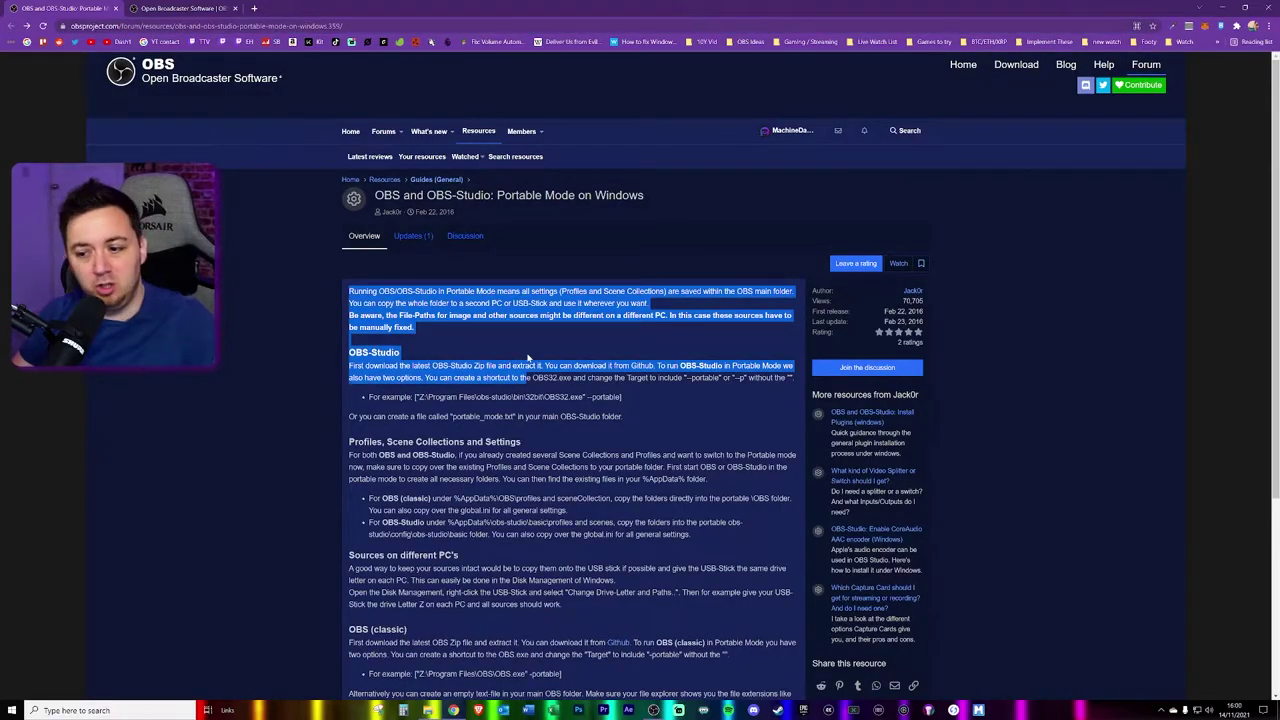
click(446, 336)
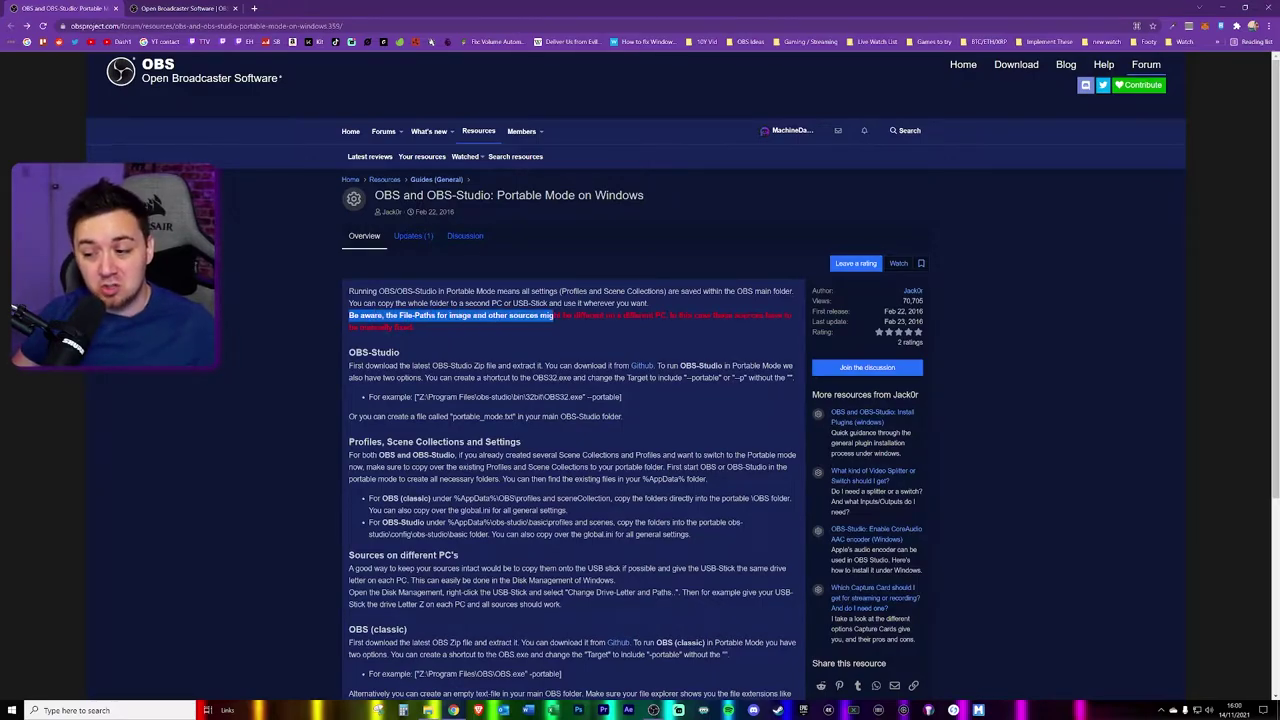
click(572, 326)
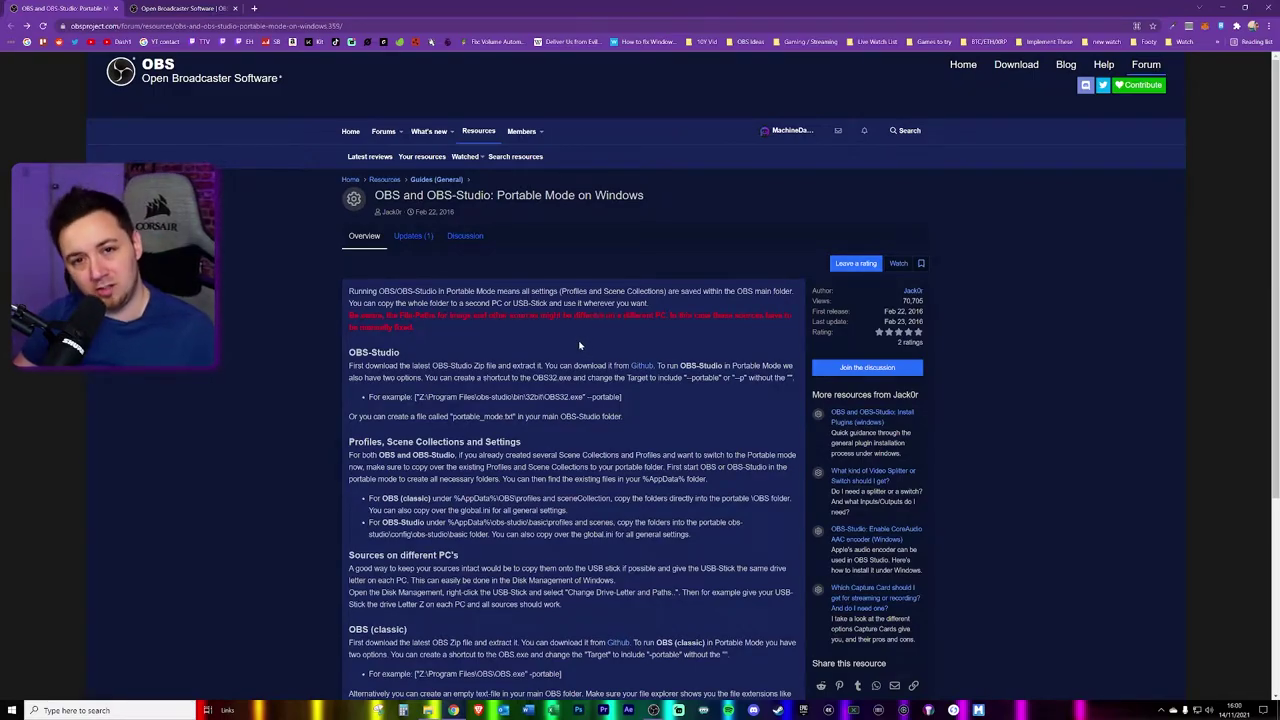
drag(451, 340, 353, 316)
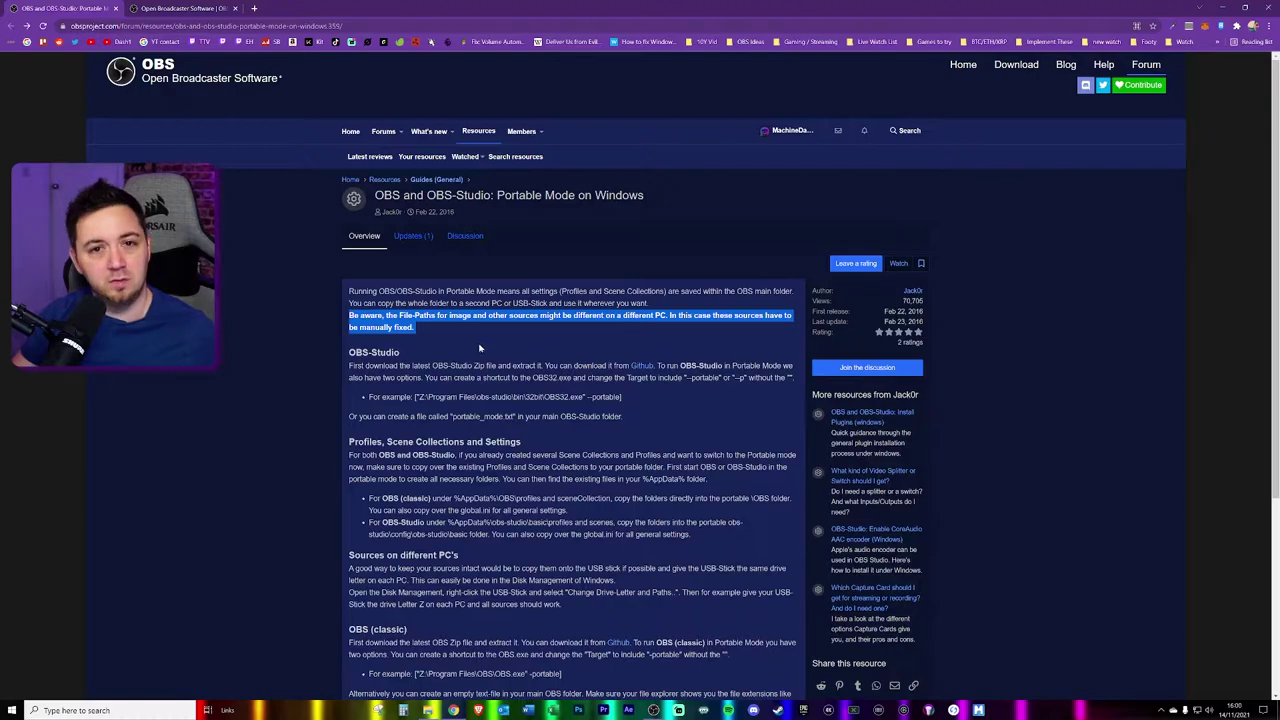
click(175, 375)
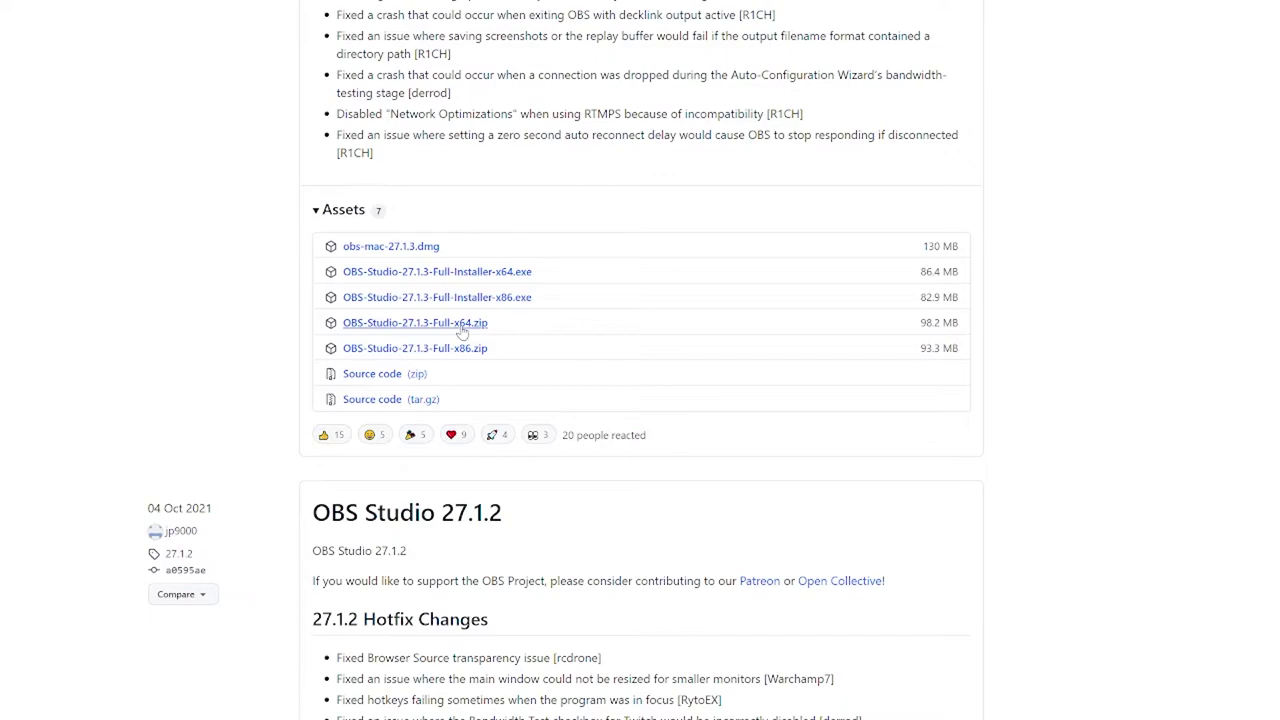
- Download OBS-Studio-27.1.3-Full-x64.zip from the 27.1.3 release assets
click(415, 322)
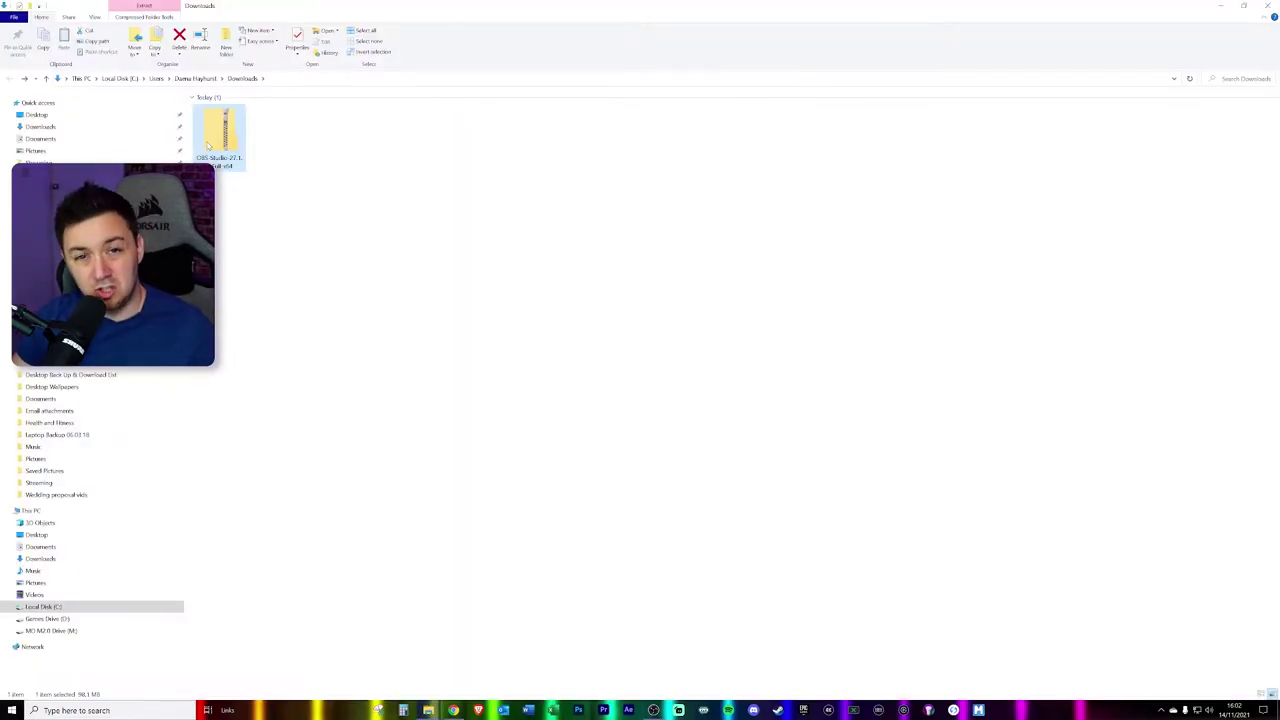
- Open the OBS zip and extract its bin, data and obs-plugins folders into Downloads
right_click(222, 142)
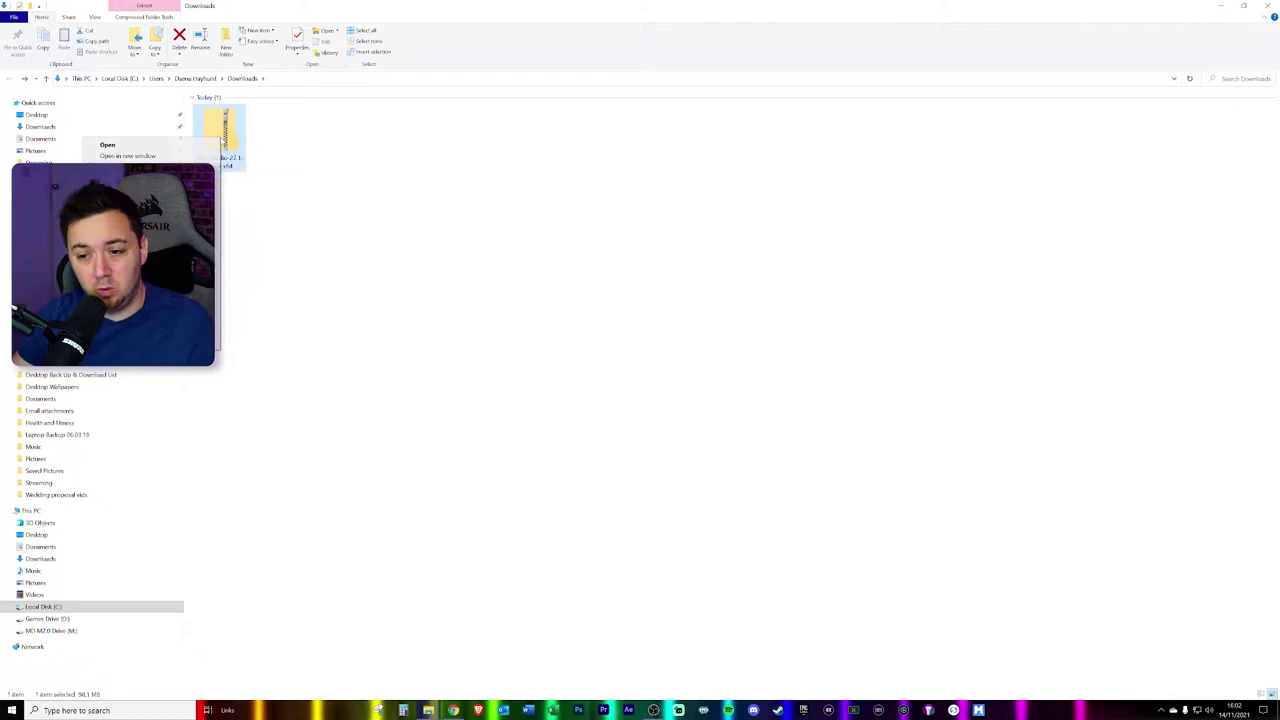
key(Return)
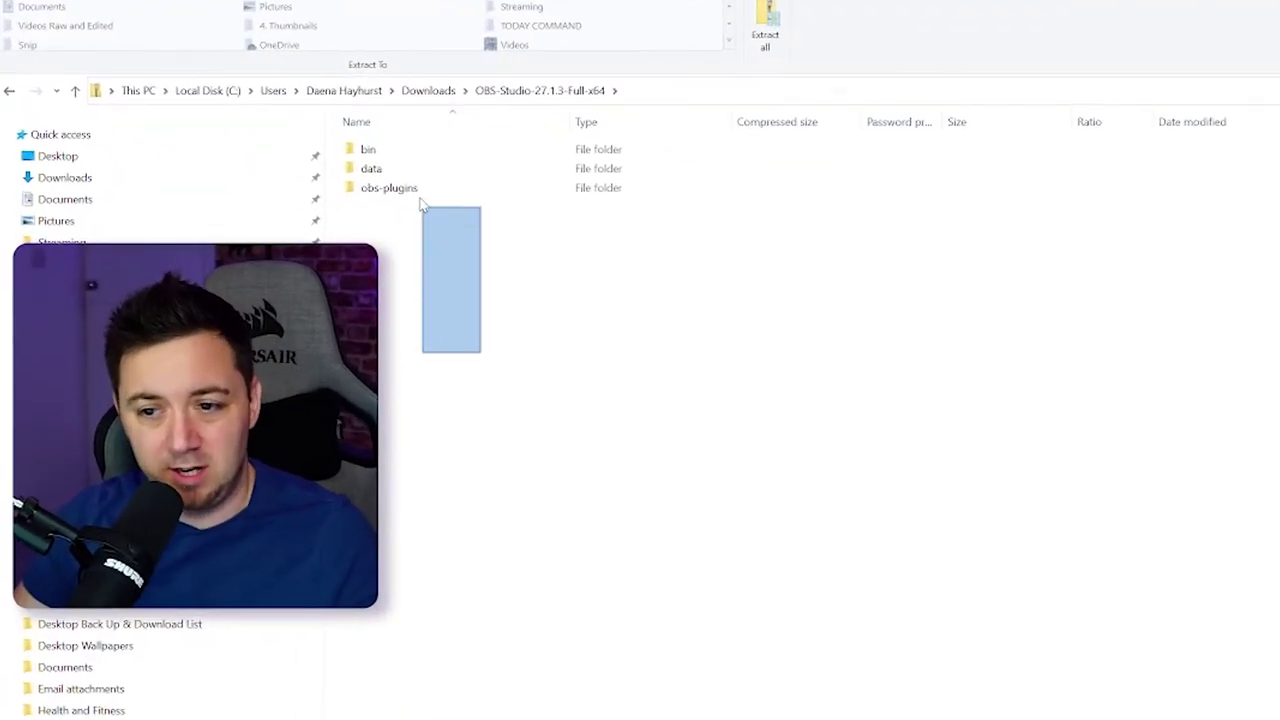
drag(420, 205, 428, 91)
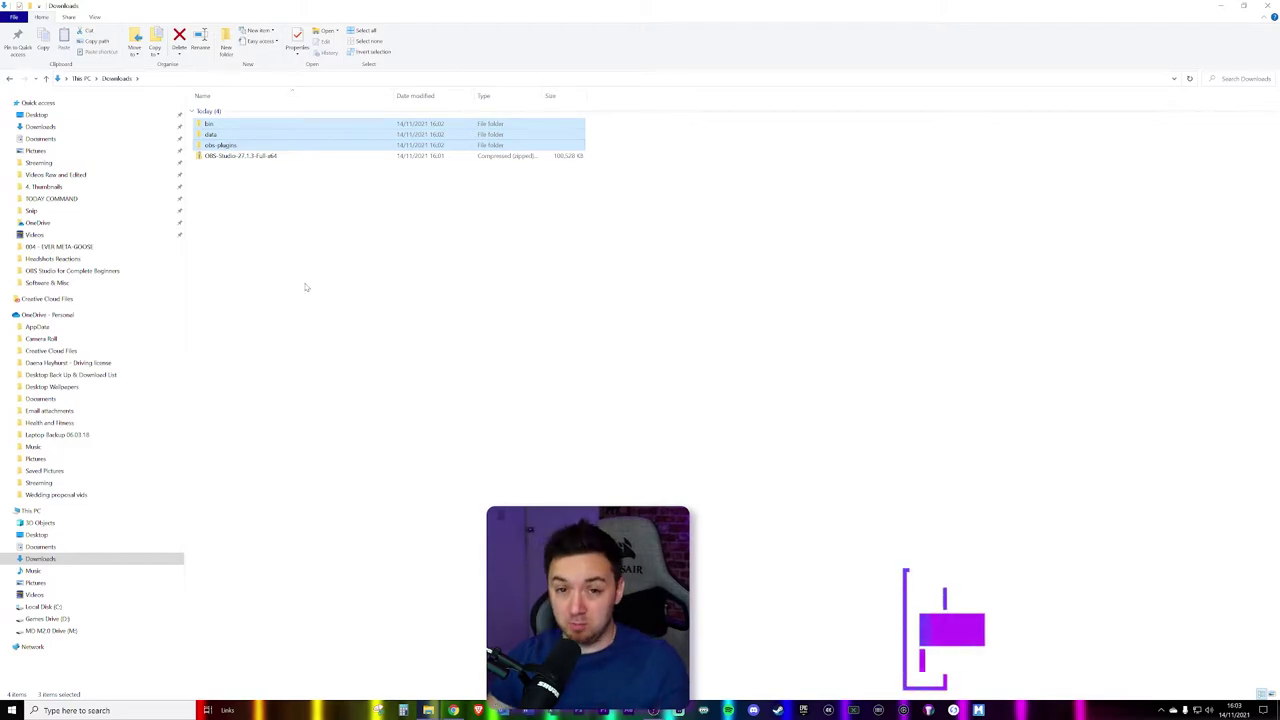
- Create an empty text document named portable_mode in Downloads
click(250, 220)
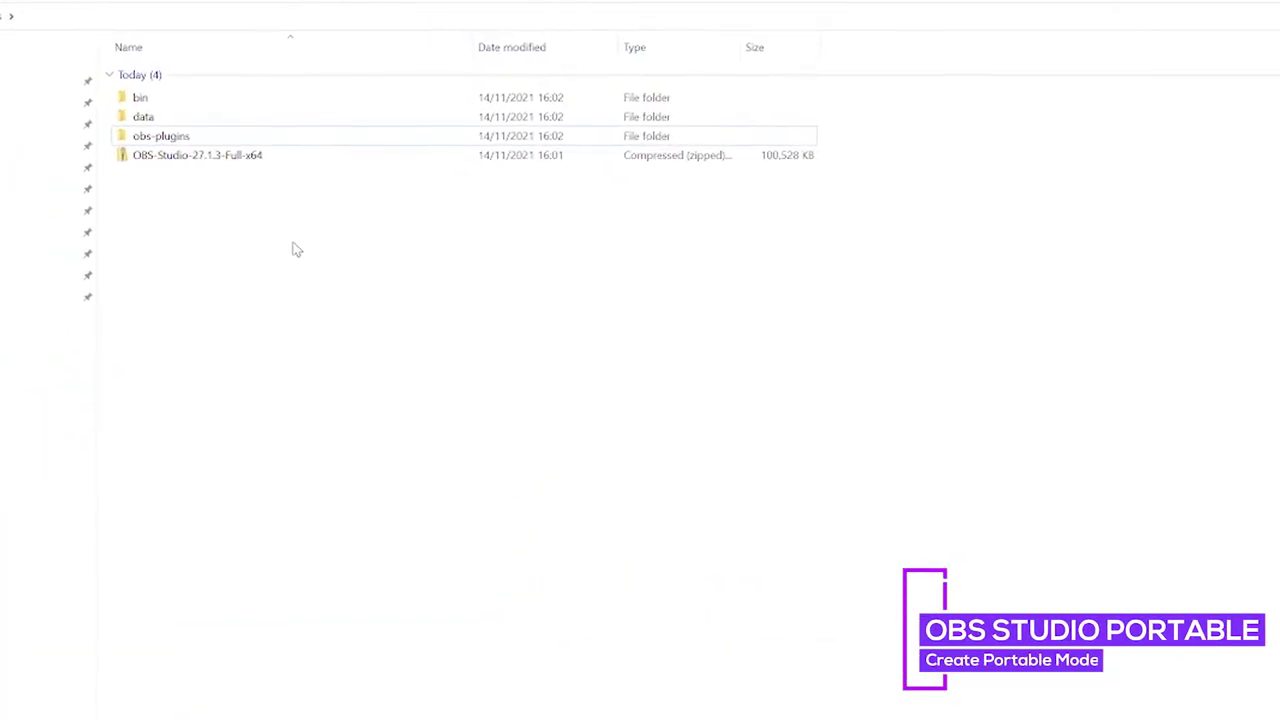
right_click(296, 249)
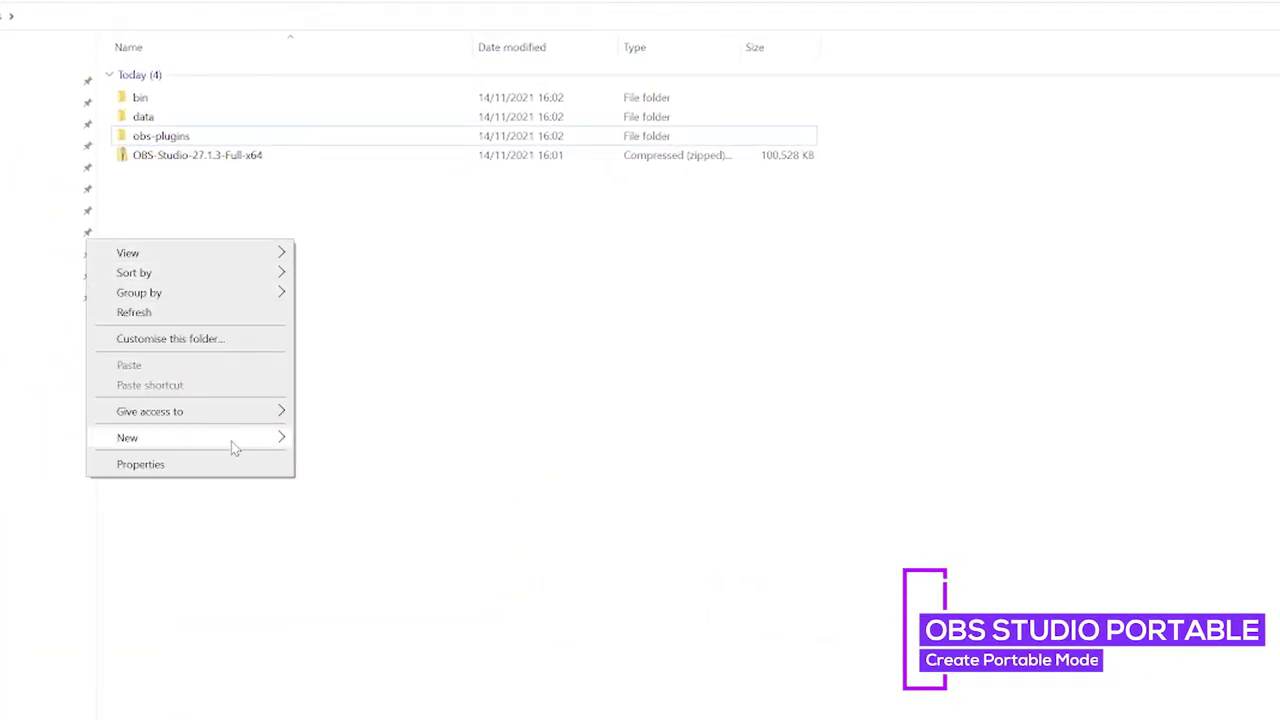
mouse_move(231, 441)
click(412, 646)
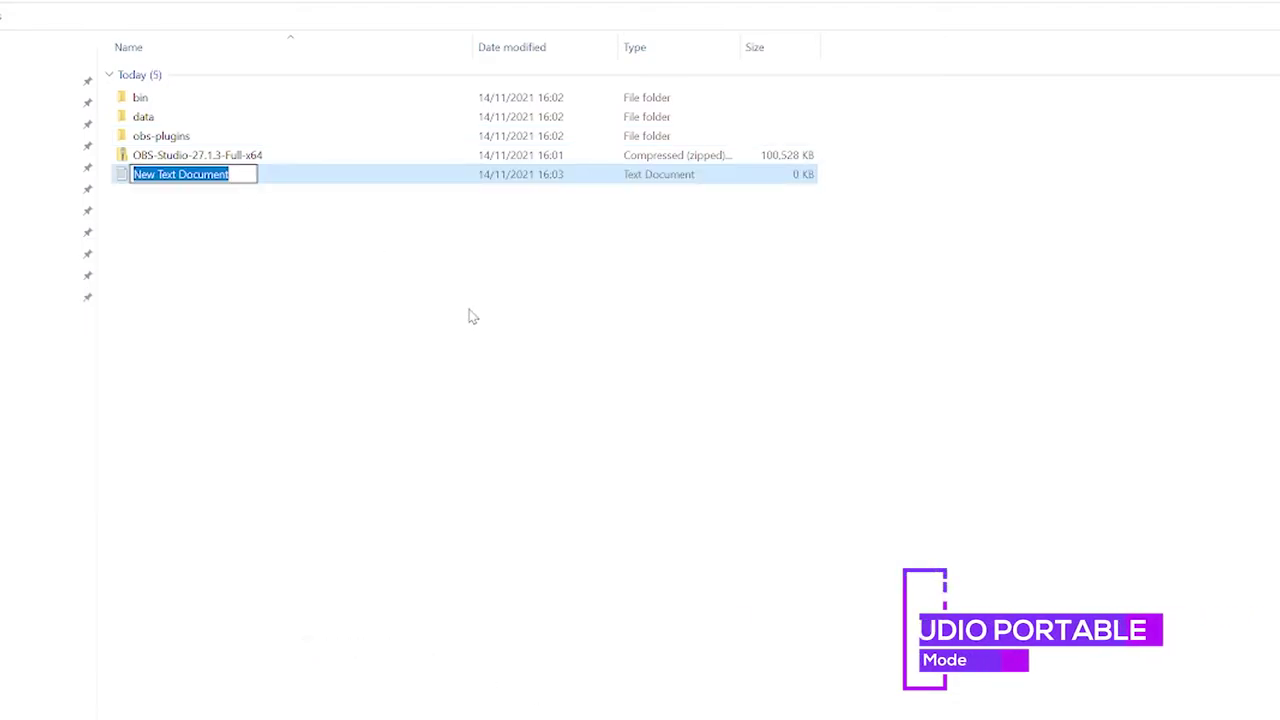
text(portable_mode)
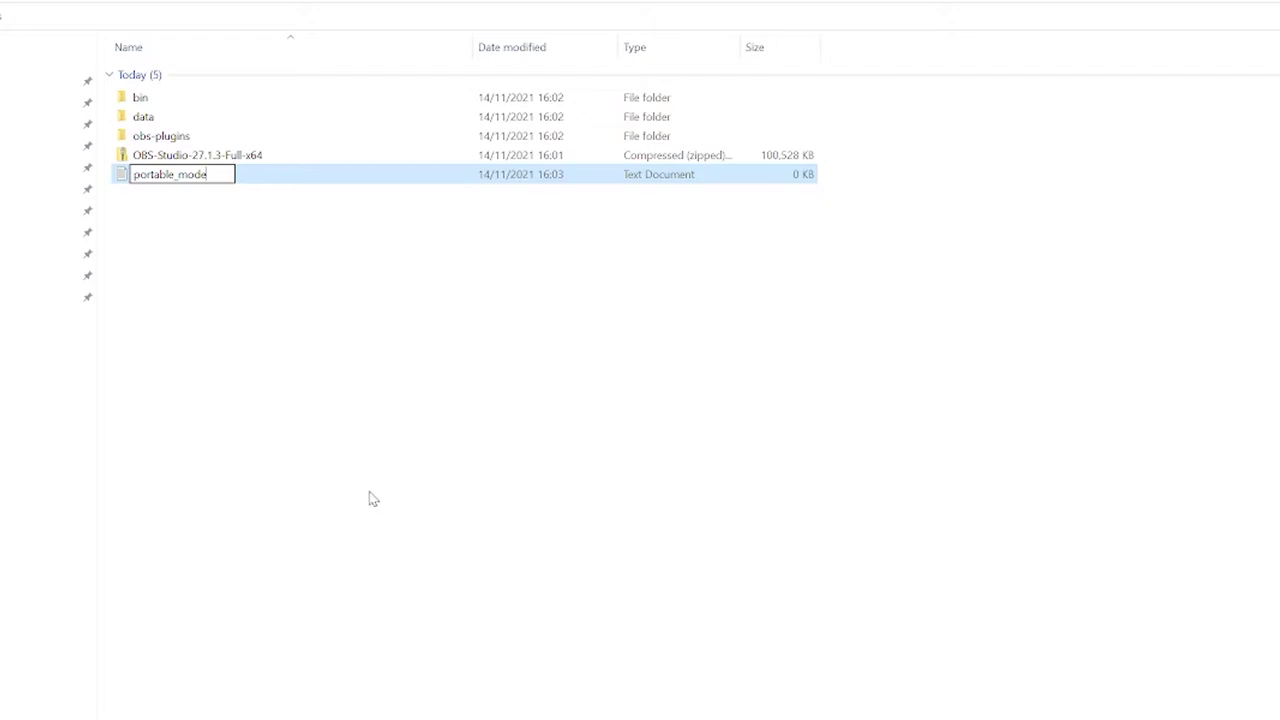
key(Return)
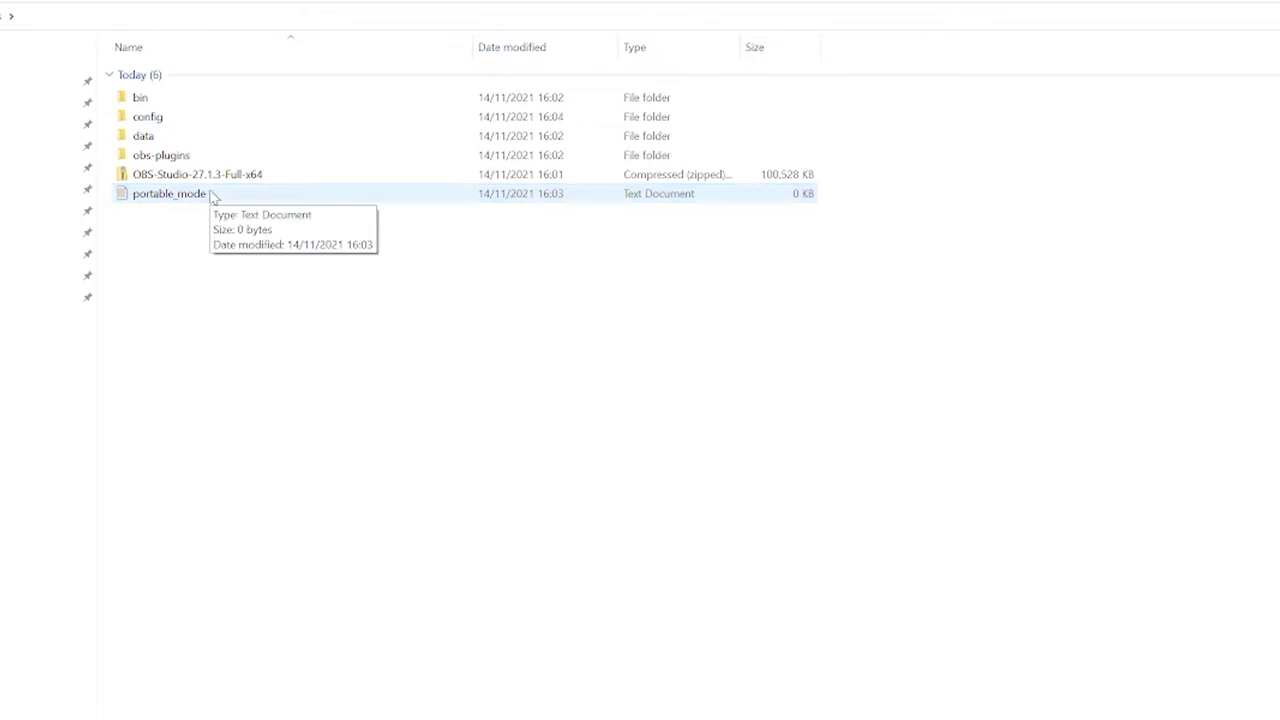
- Launch obs64 from bin\64bit in Portable Mode and check its Scene Collection menu
double_click(196, 100)
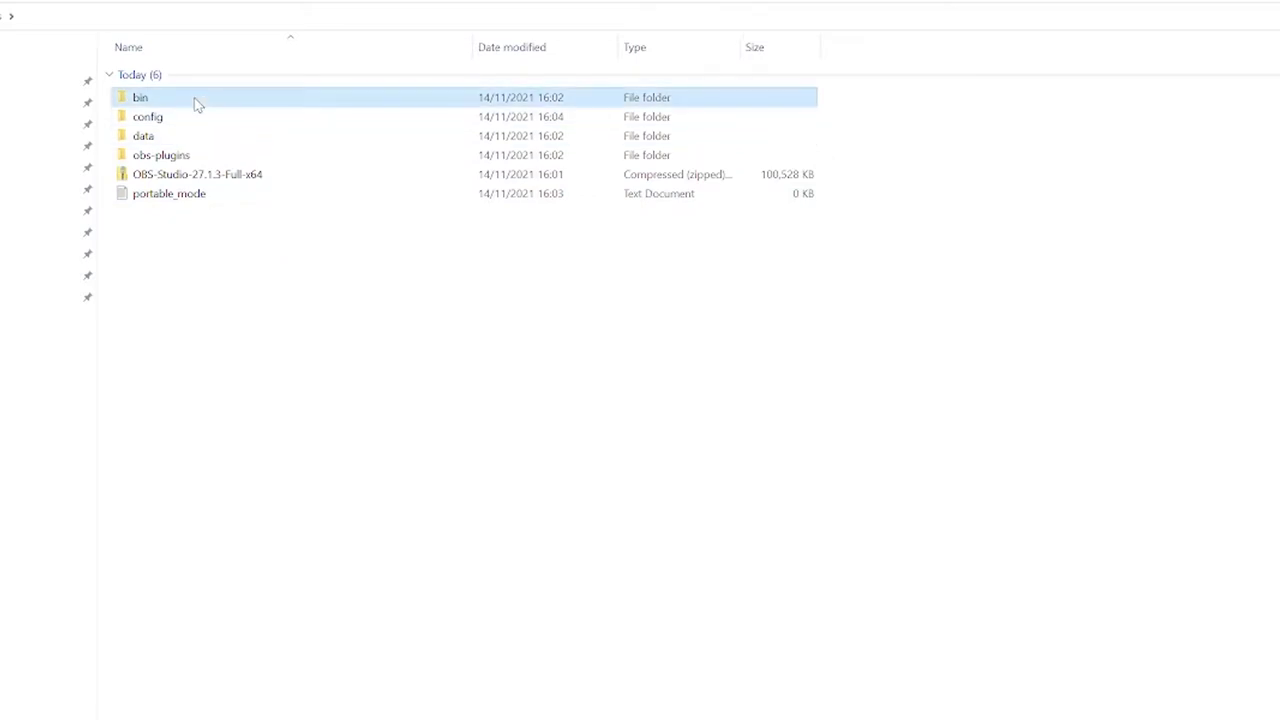
double_click(175, 82)
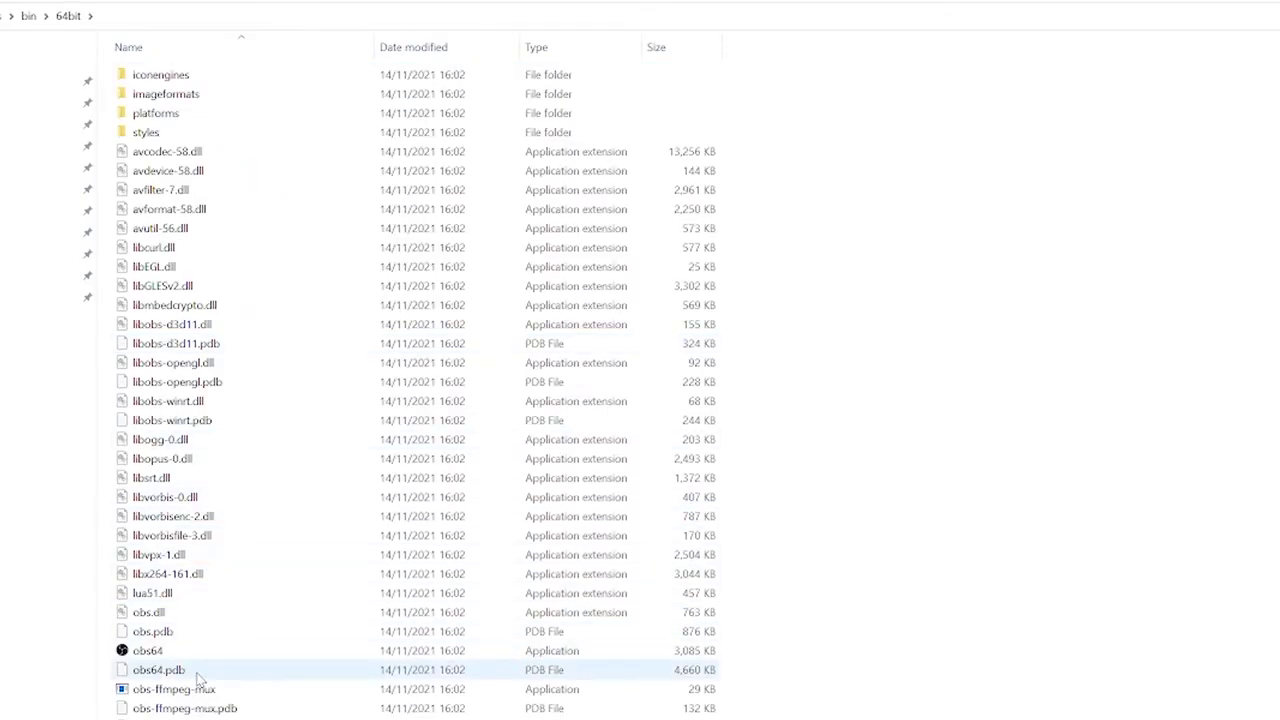
click(148, 652)
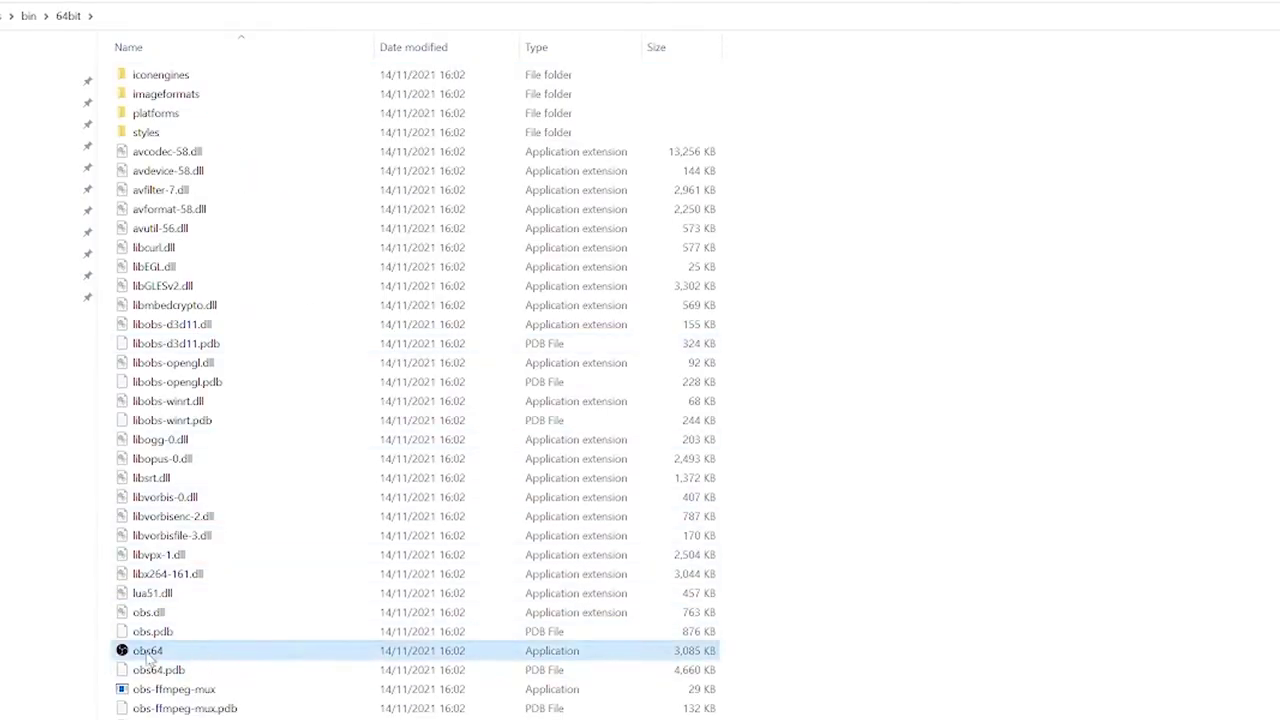
double_click(197, 656)
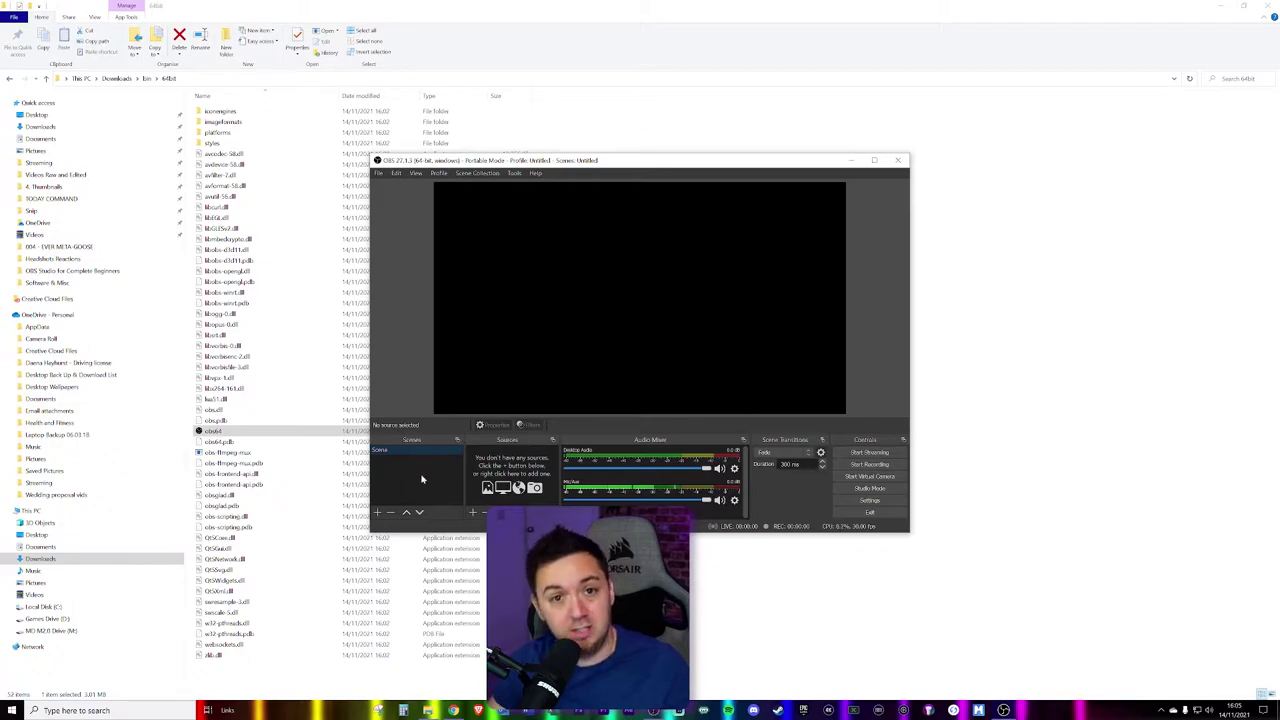
click(477, 173)
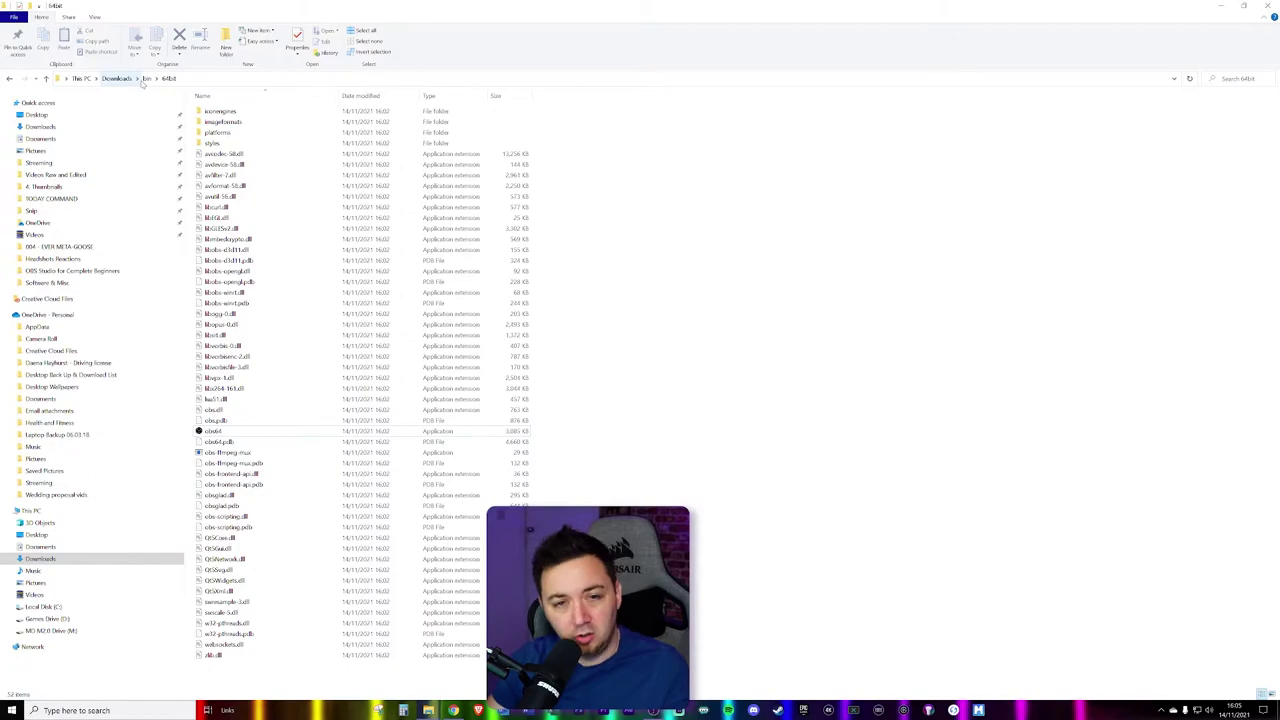
click(116, 78)
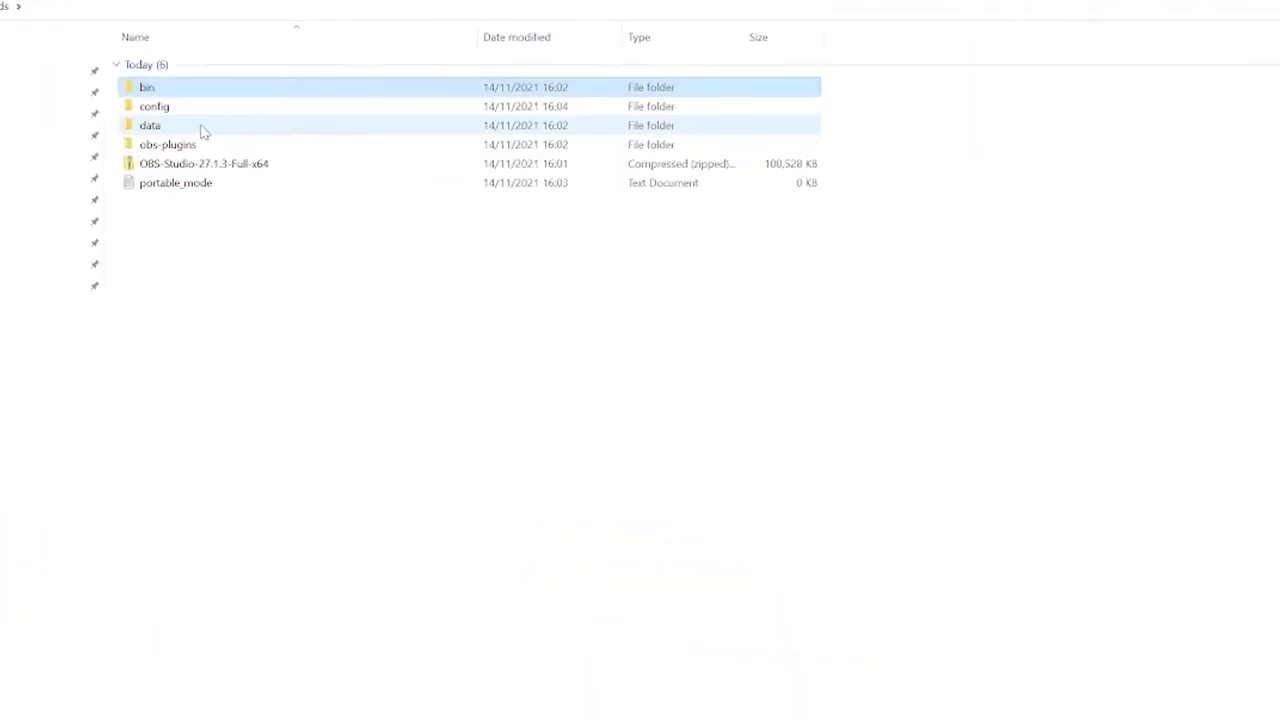
click(178, 111)
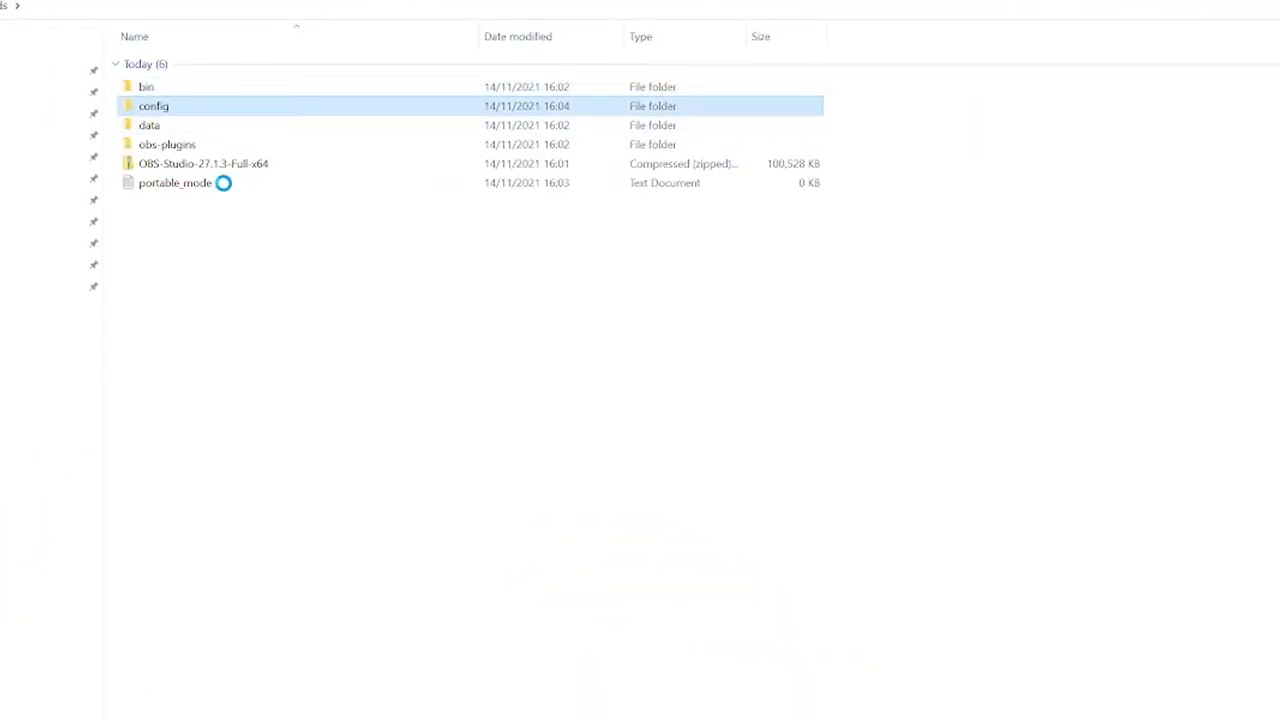
double_click(237, 88)
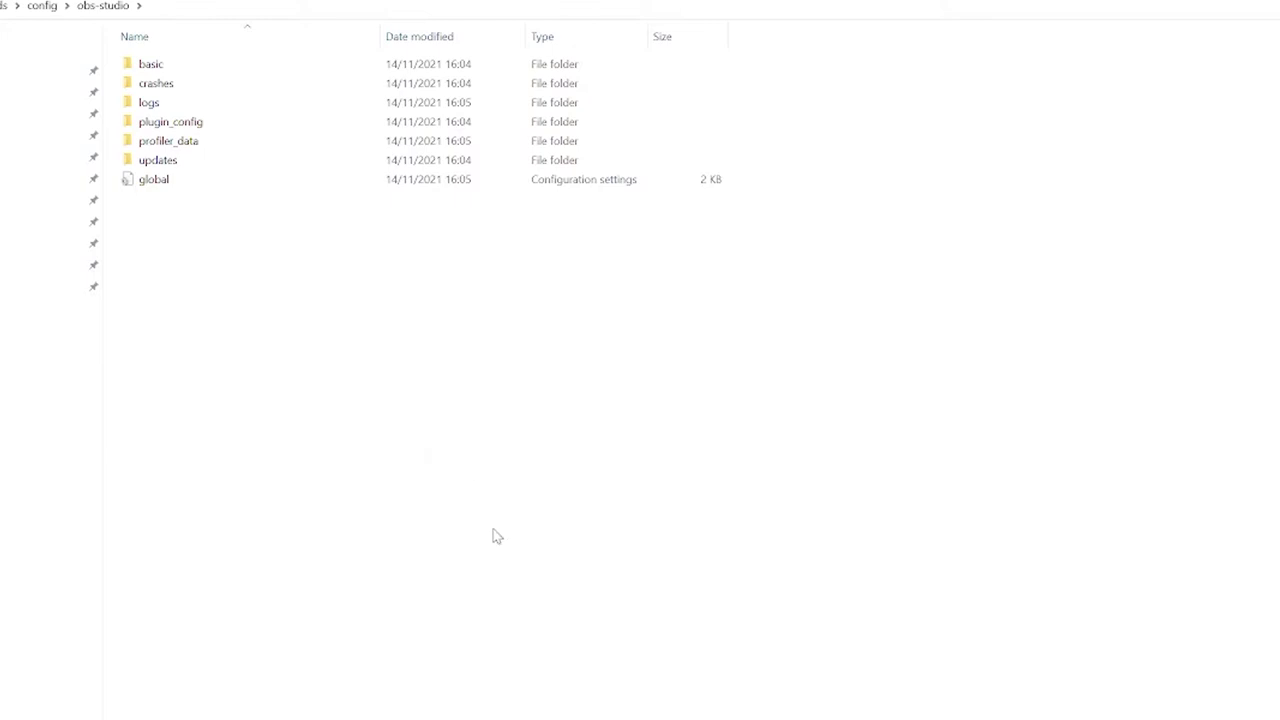
key(alt+Left)
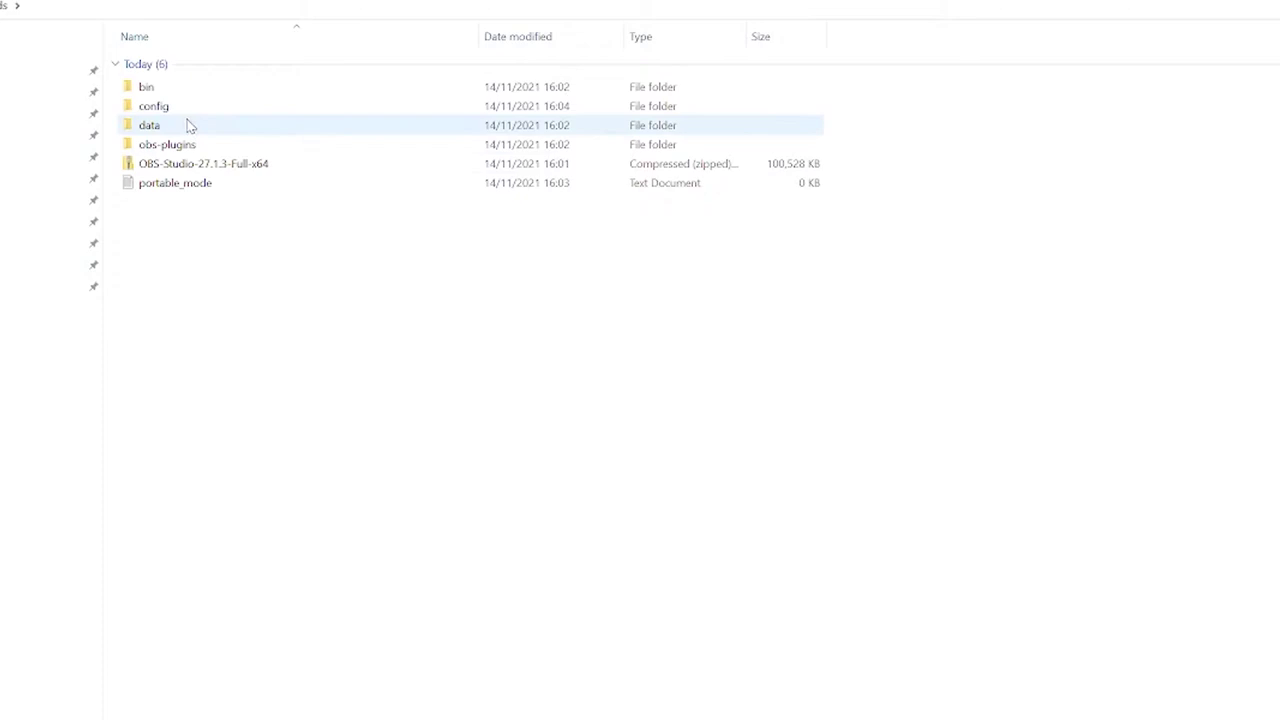
double_click(194, 88)
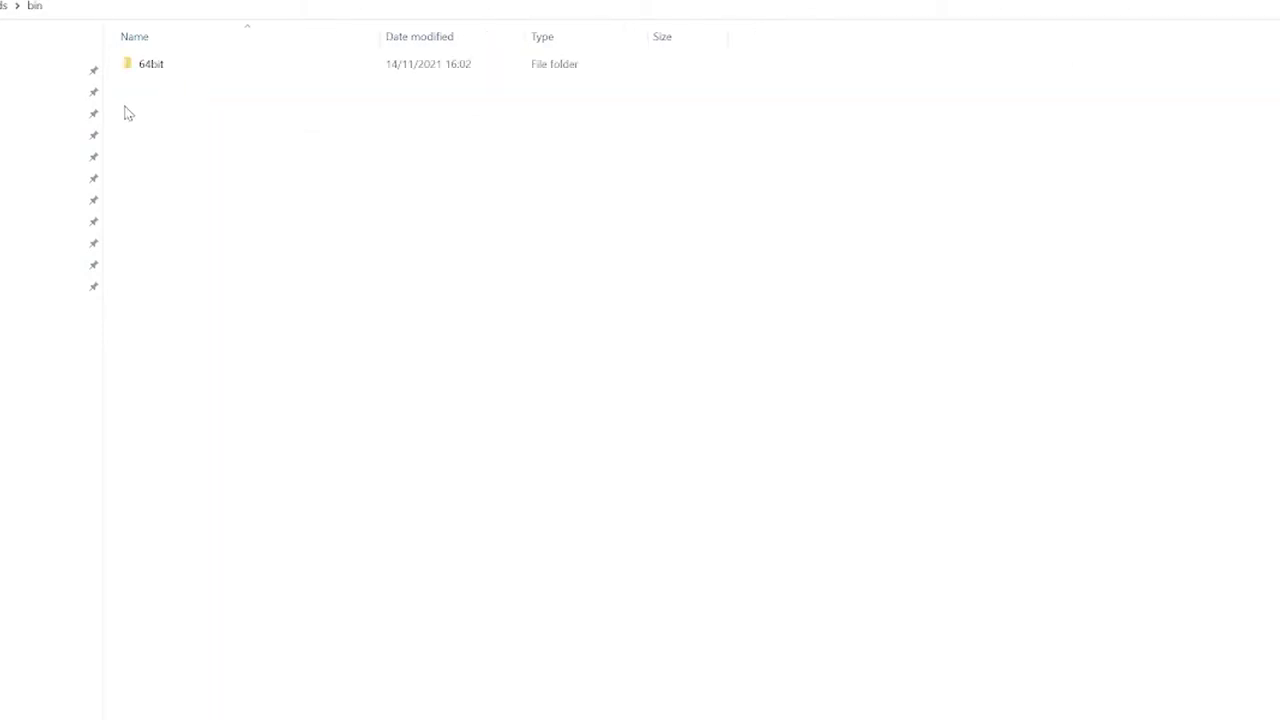
double_click(168, 65)
click(155, 644)
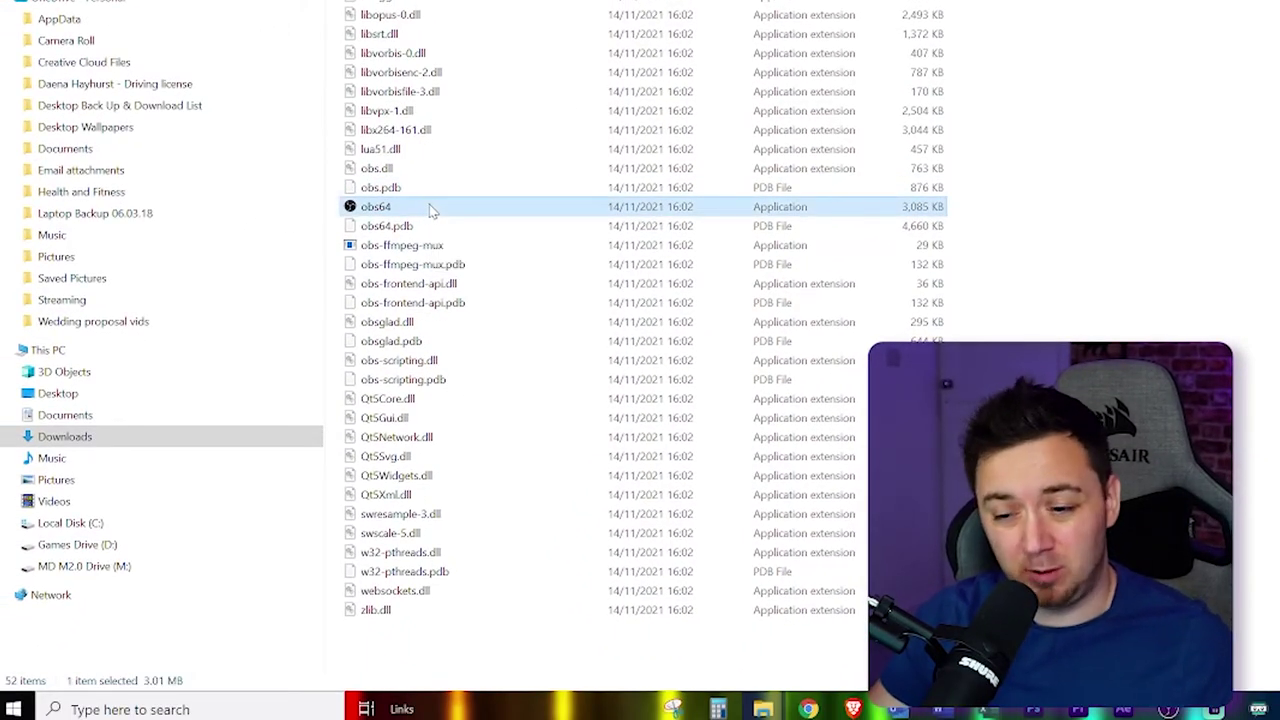
- Send obs64 to the Desktop as a shortcut
right_click(432, 210)
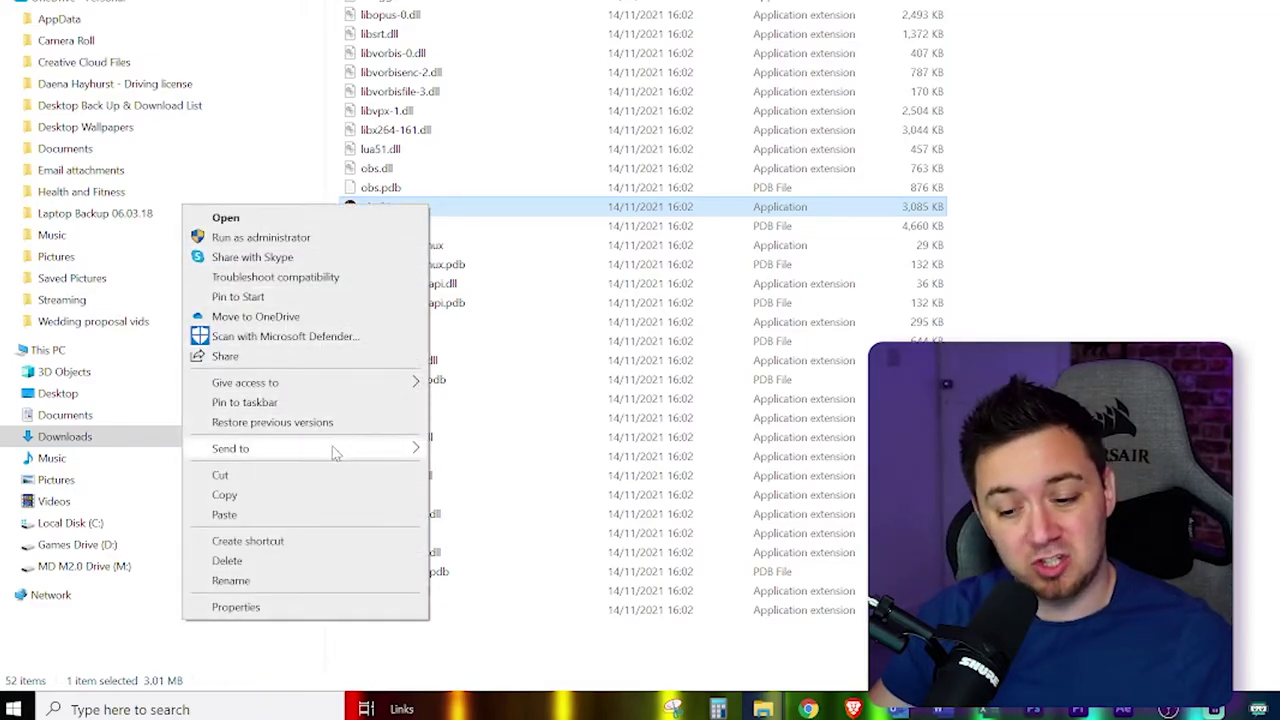
mouse_move(331, 449)
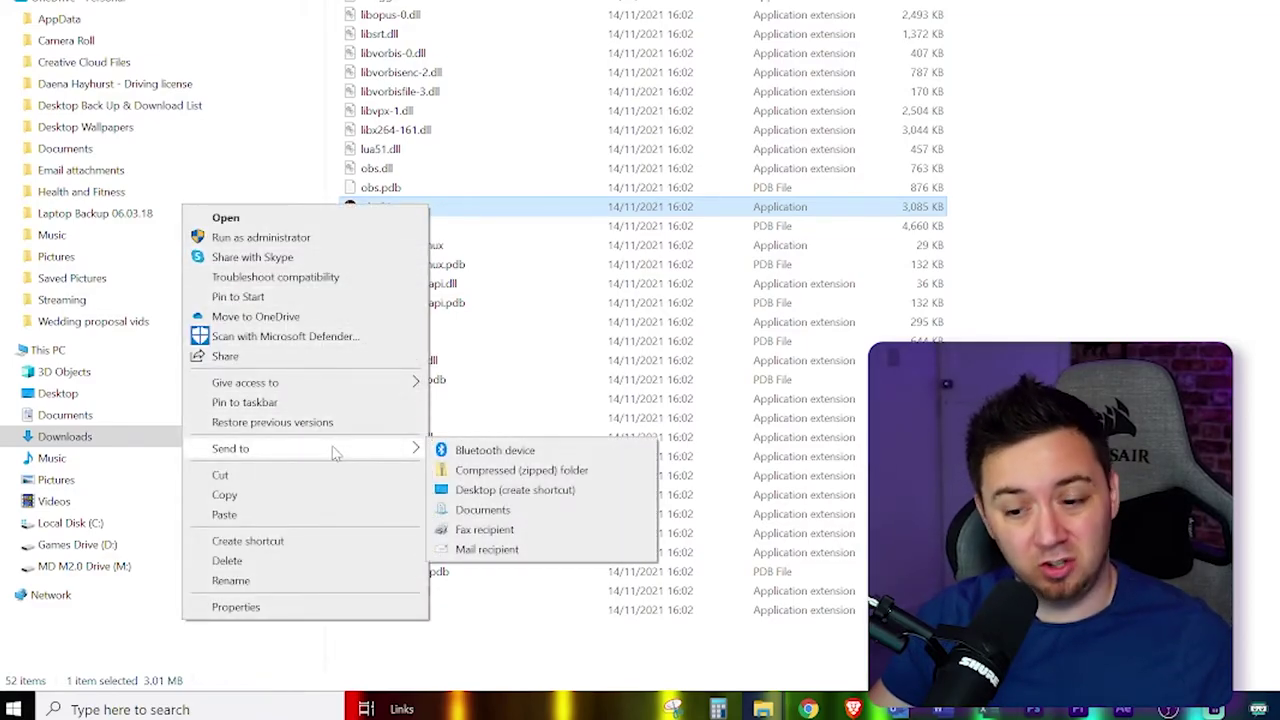
click(550, 497)
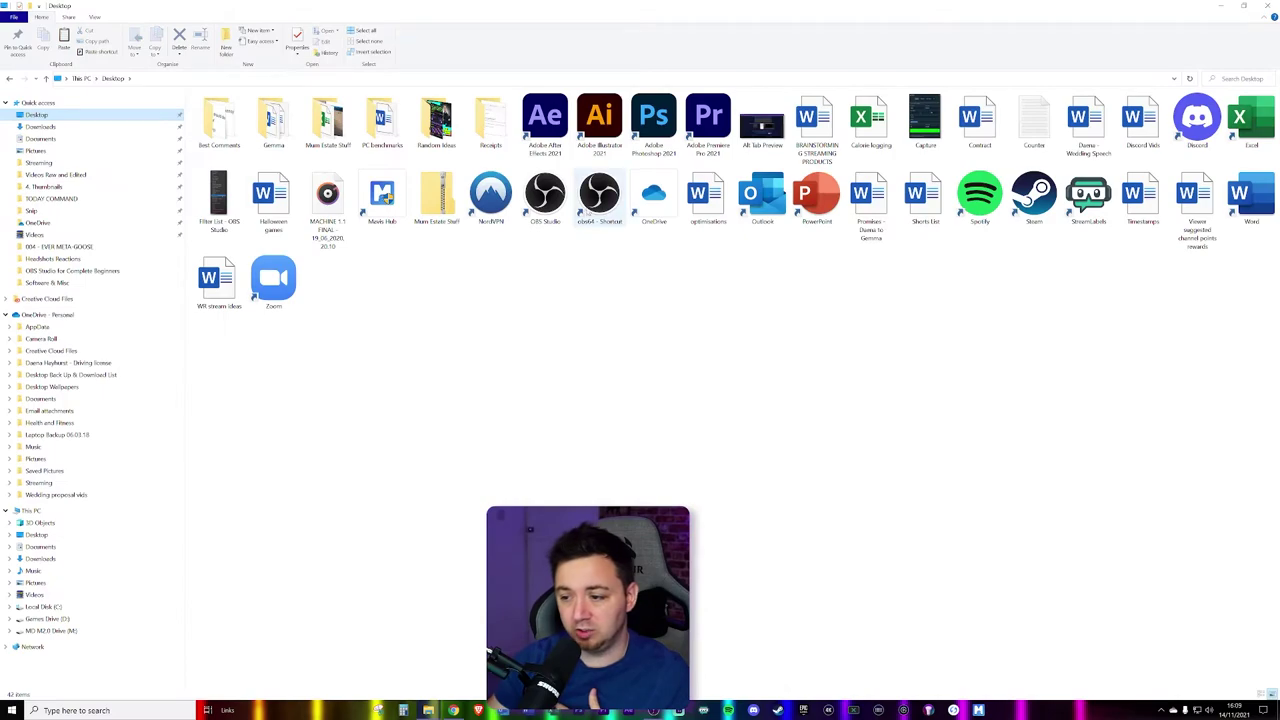
- Append --portable to the obs64 shortcut's Target field and apply the change
click(587, 213)
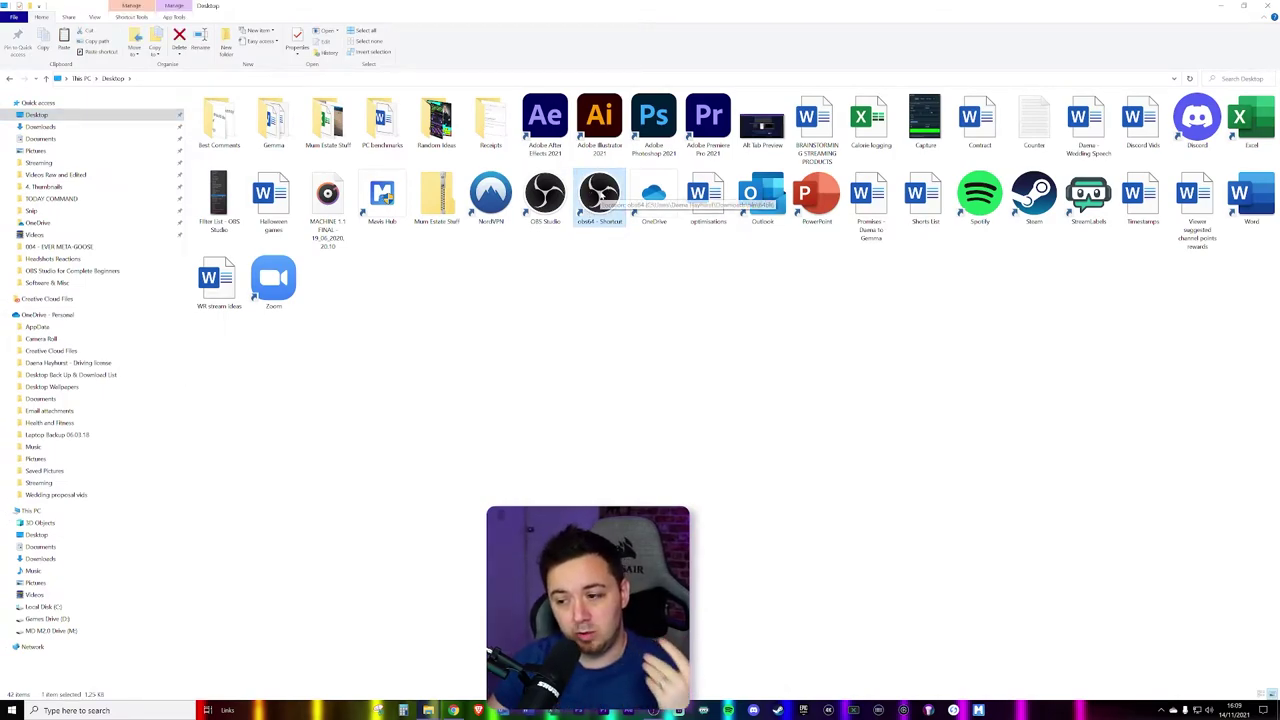
right_click(602, 192)
click(519, 410)
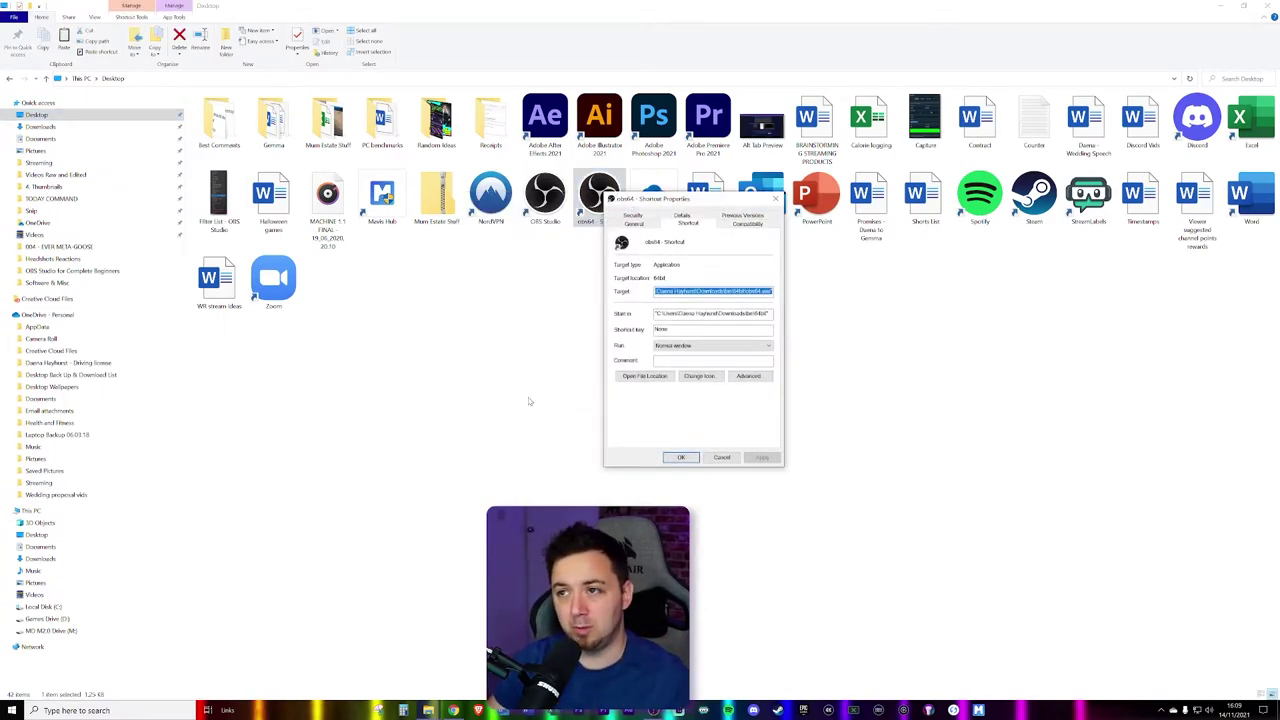
click(659, 292)
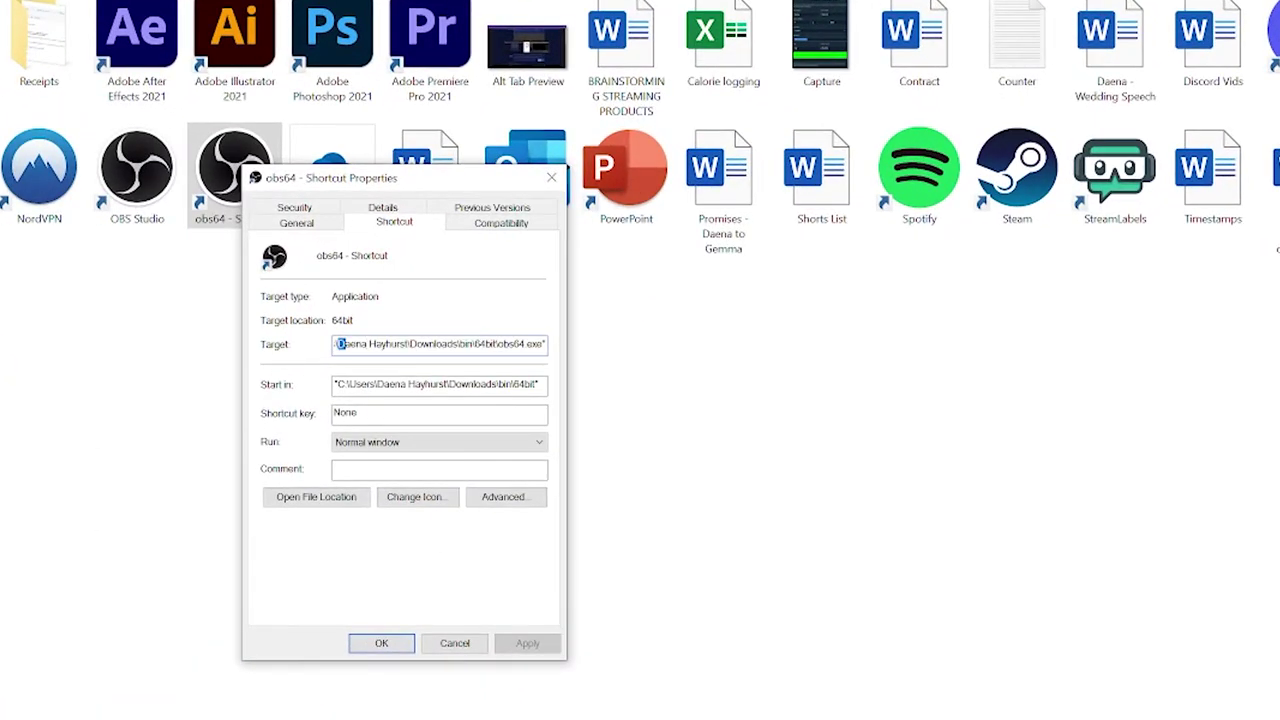
drag(340, 343, 556, 348)
text(--portable)
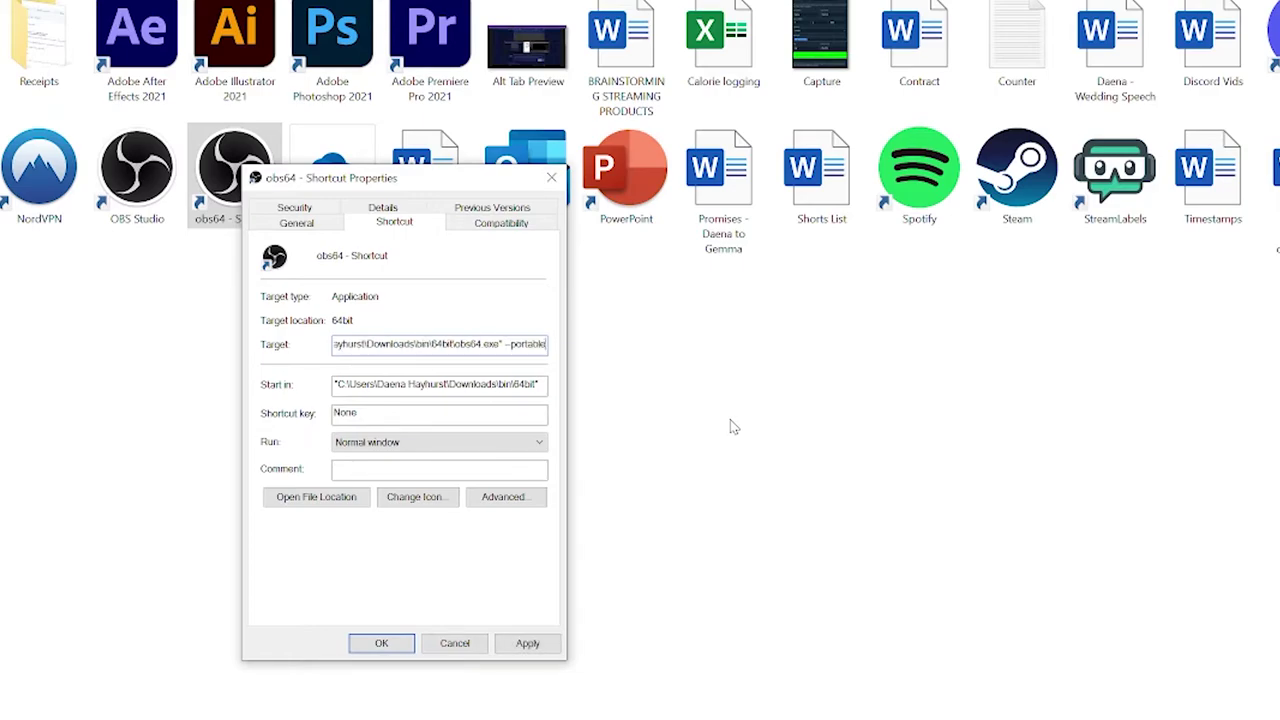
click(543, 650)
click(398, 645)
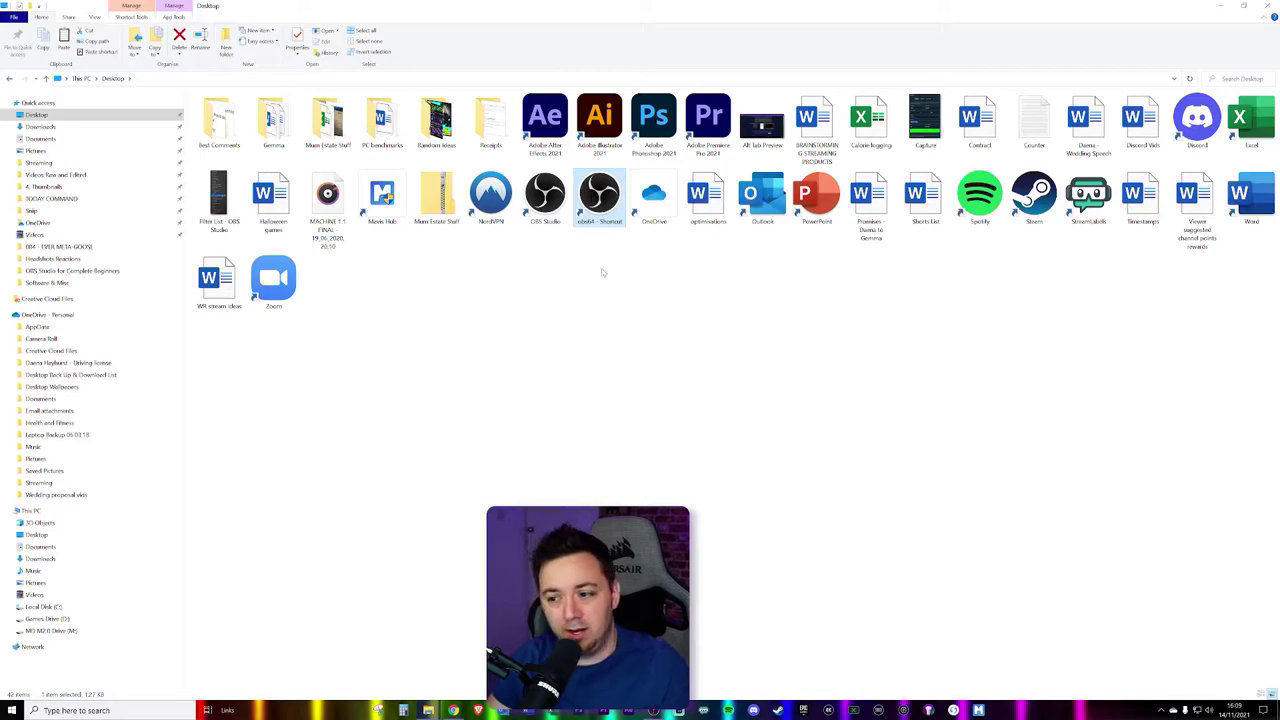
- Move the obs64 shortcut into Downloads\bin\64bit
click(40, 126)
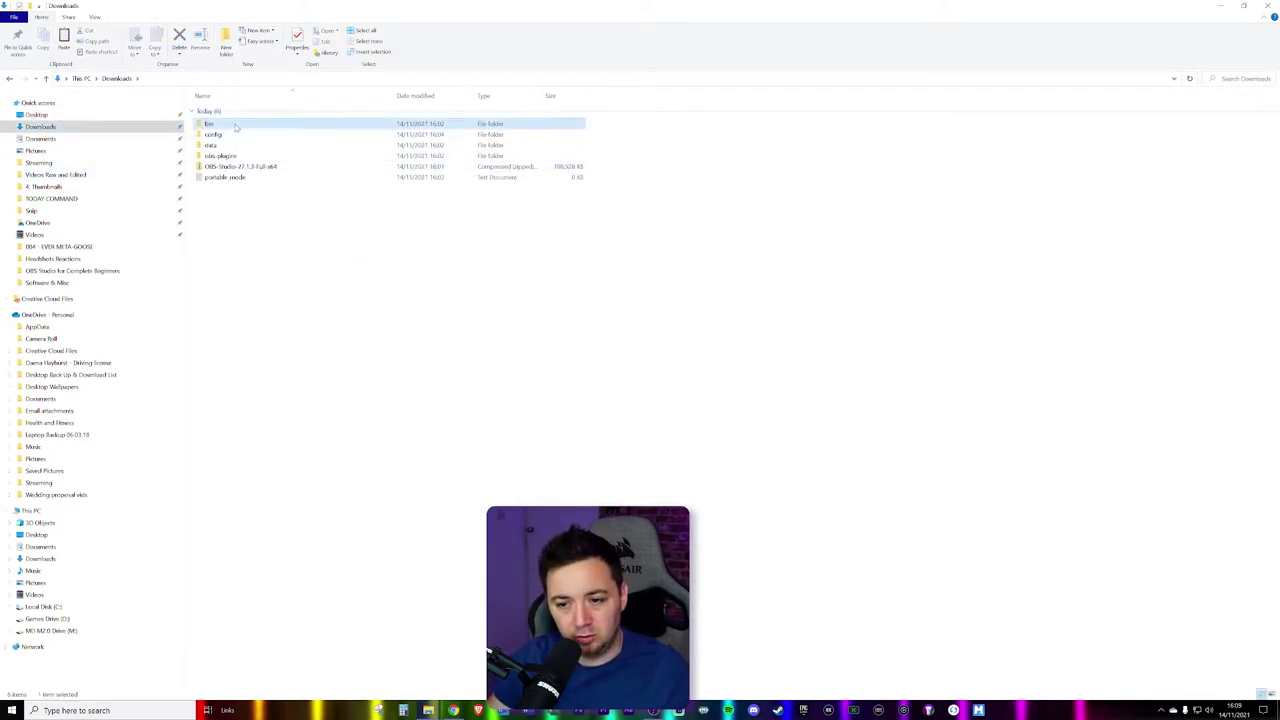
double_click(226, 123)
double_click(234, 110)
drag(213, 431, 748, 471)
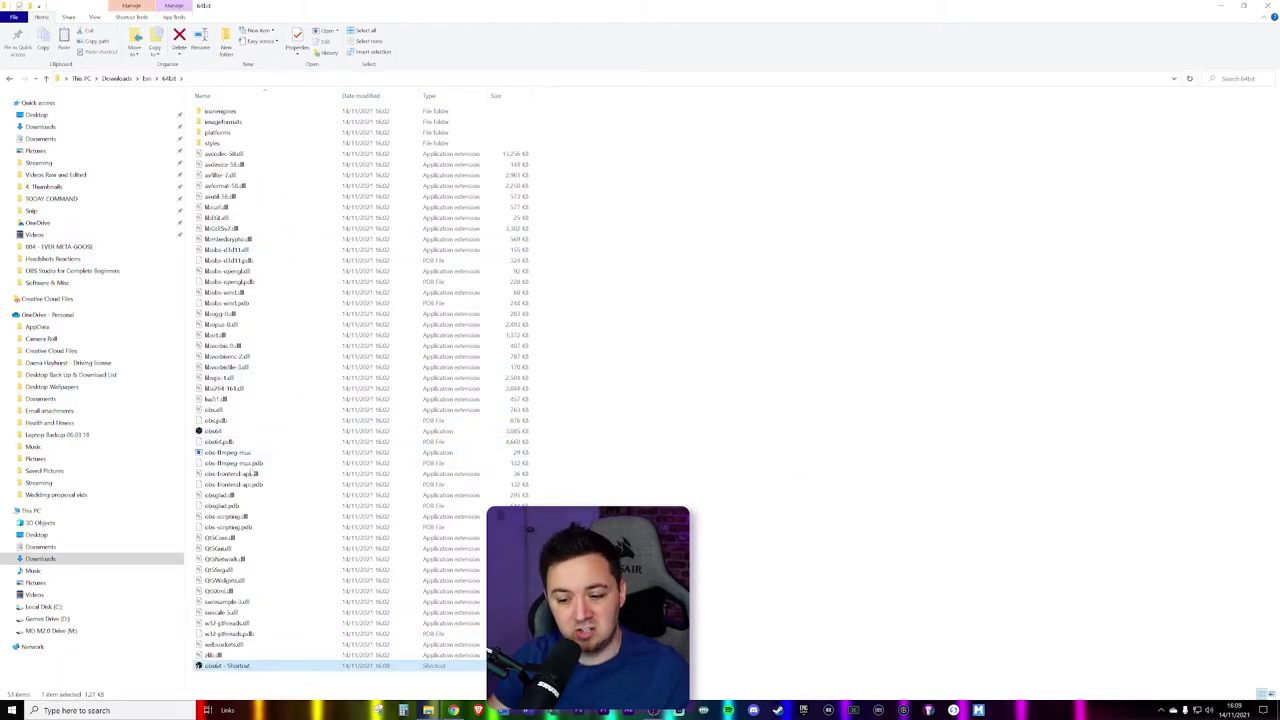
- Launch OBS Studio in Portable Mode from the obs64 shortcut
click(215, 431)
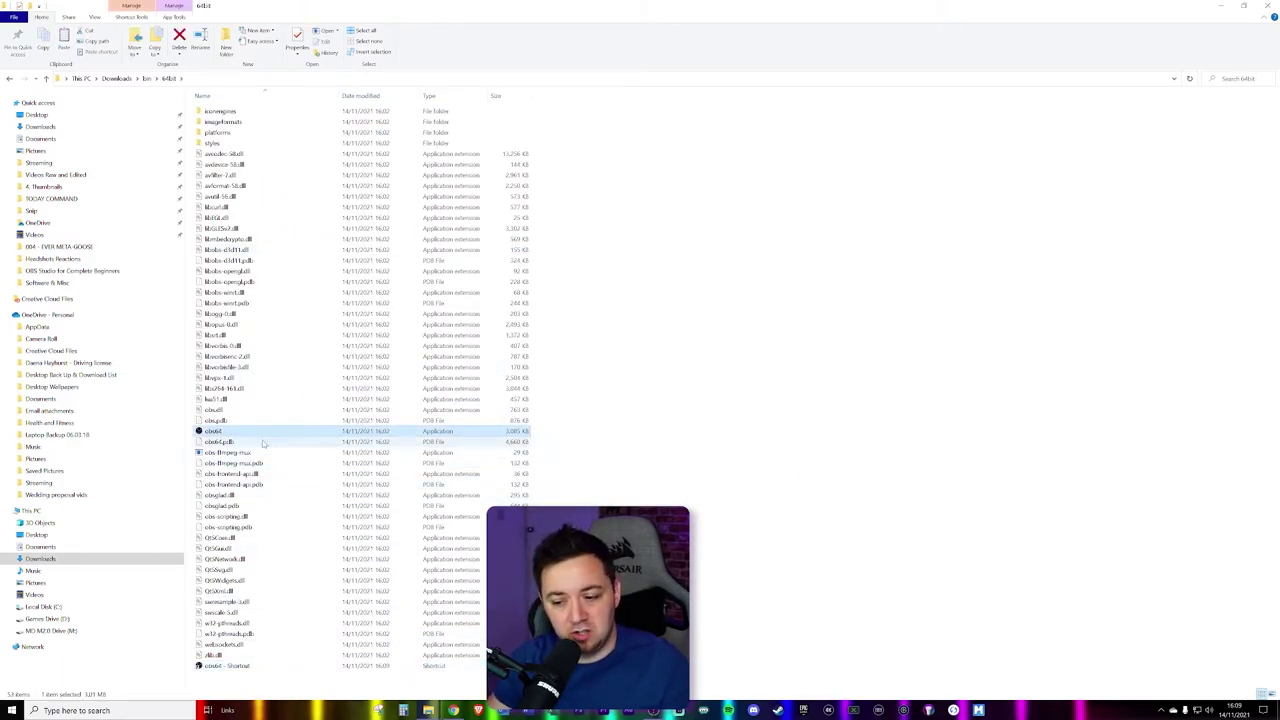
click(241, 666)
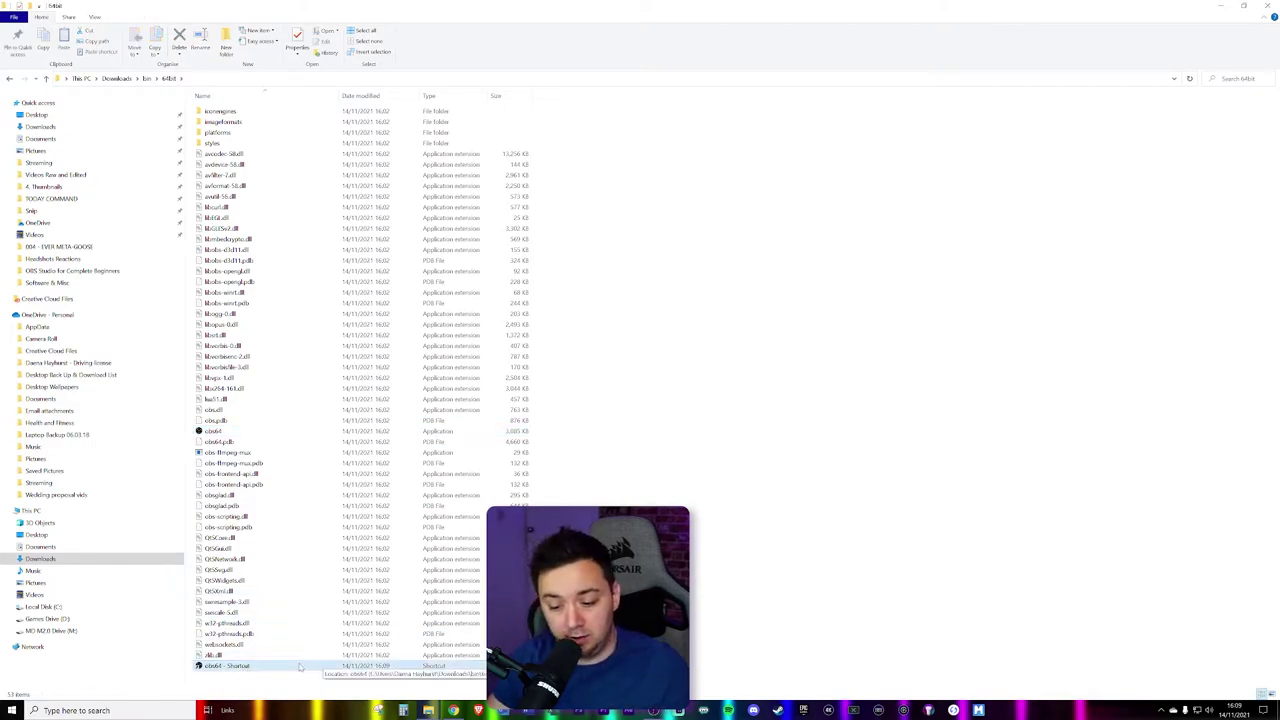
click(241, 667)
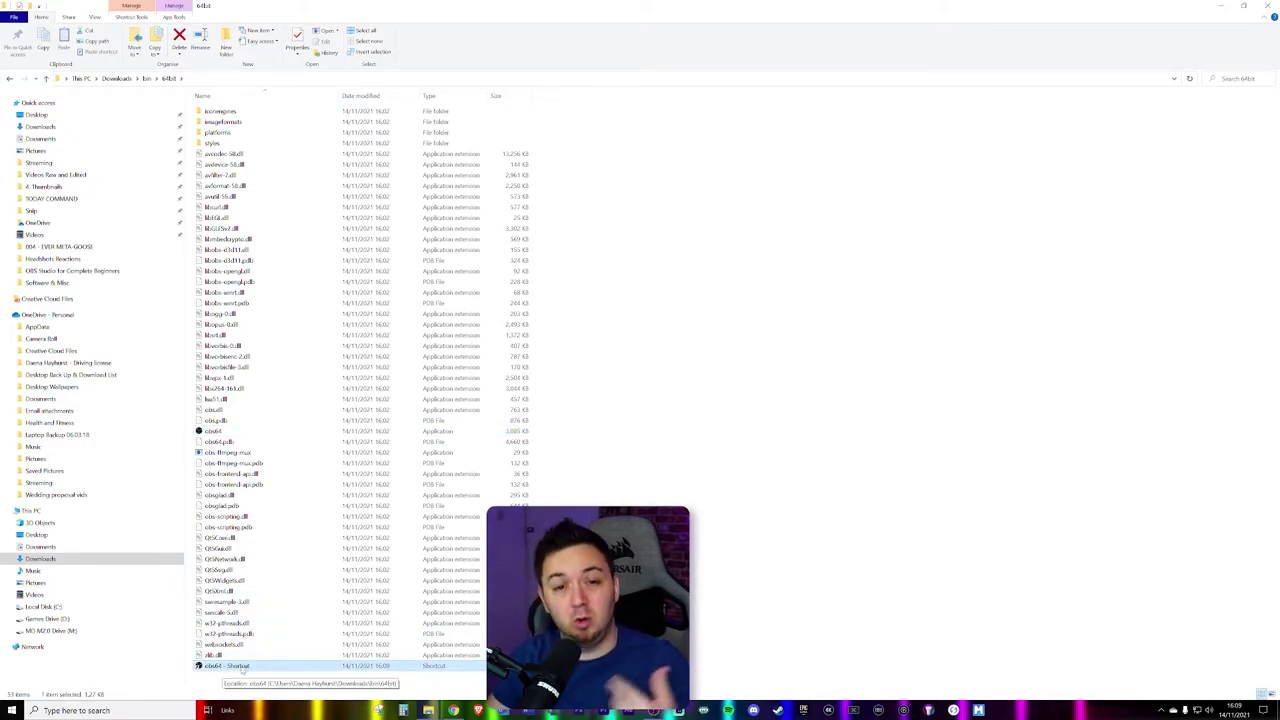
double_click(241, 667)
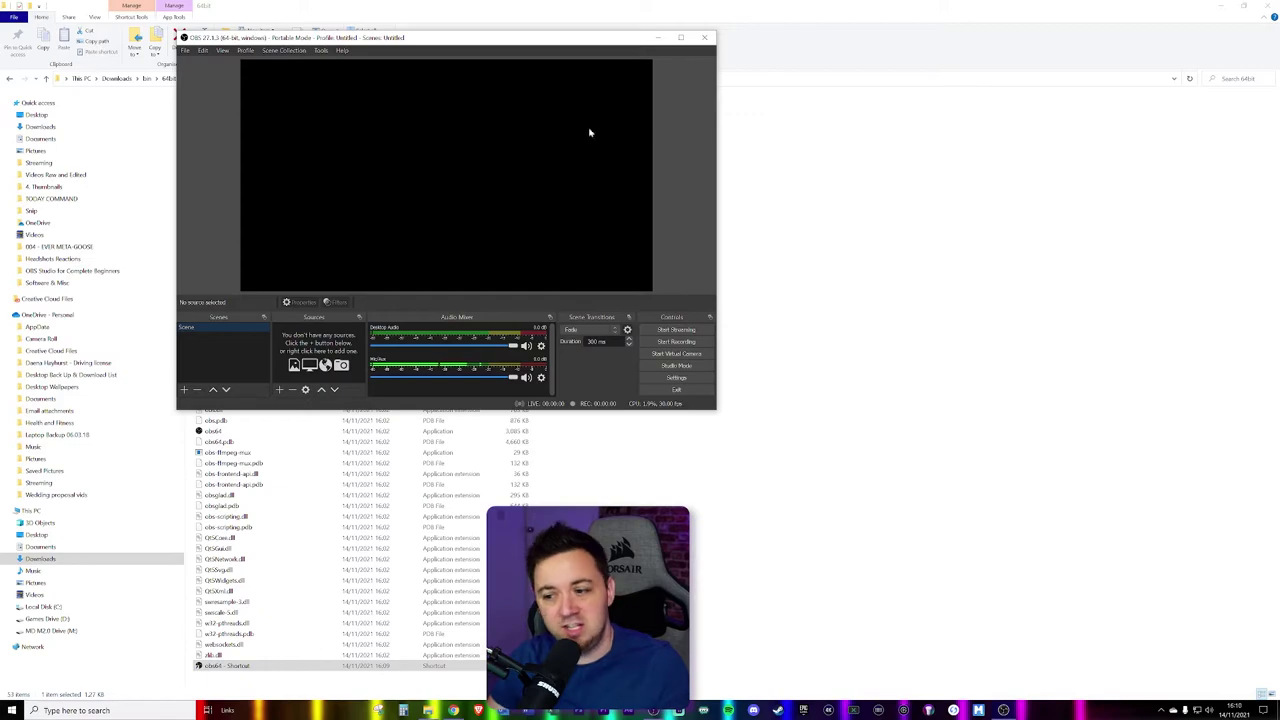
- Close the empty portable OBS Studio window with its untitled scenes
click(706, 38)
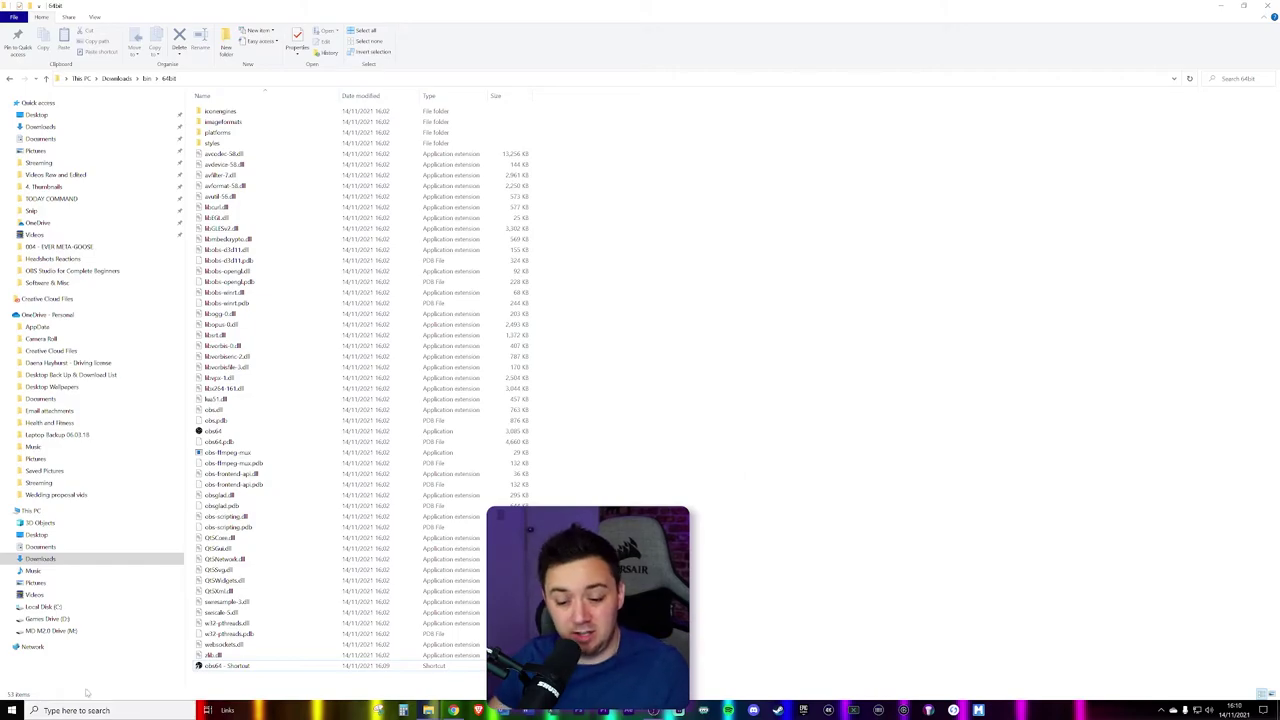
- Open %appdata%\obs-studio and copy all of its existing OBS settings
key(super)
text(%ap)
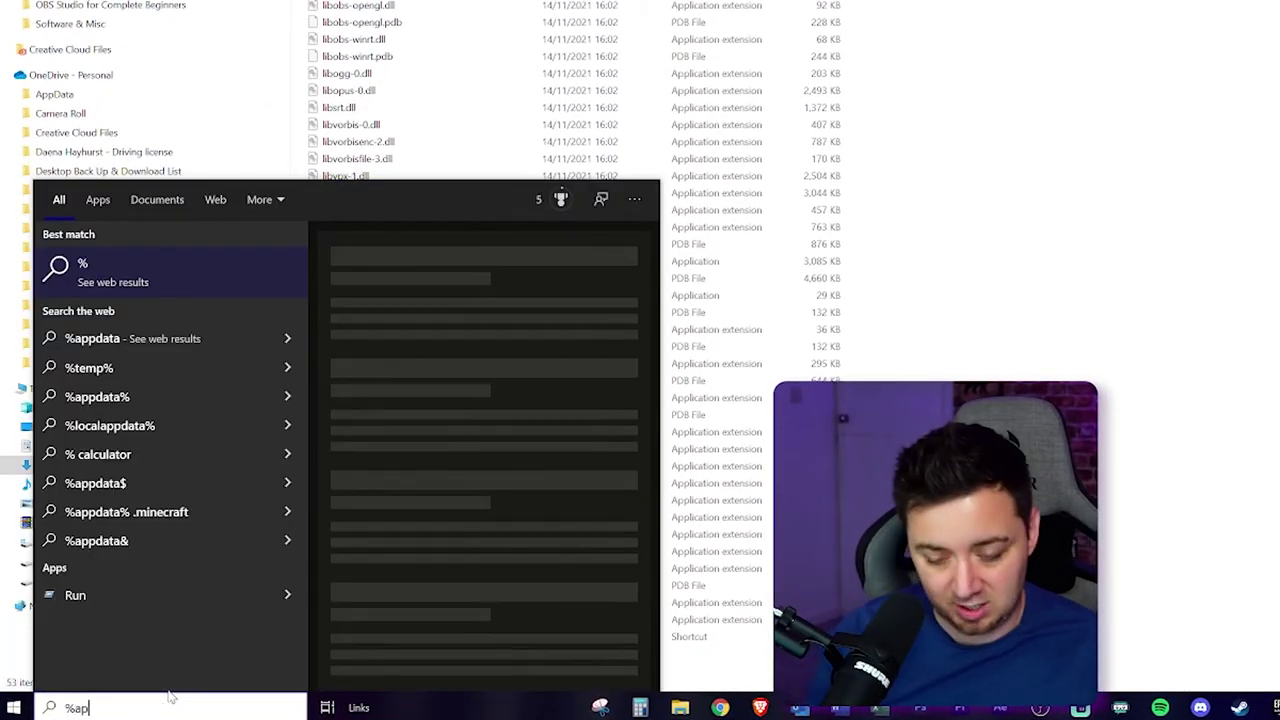
text(pdata)
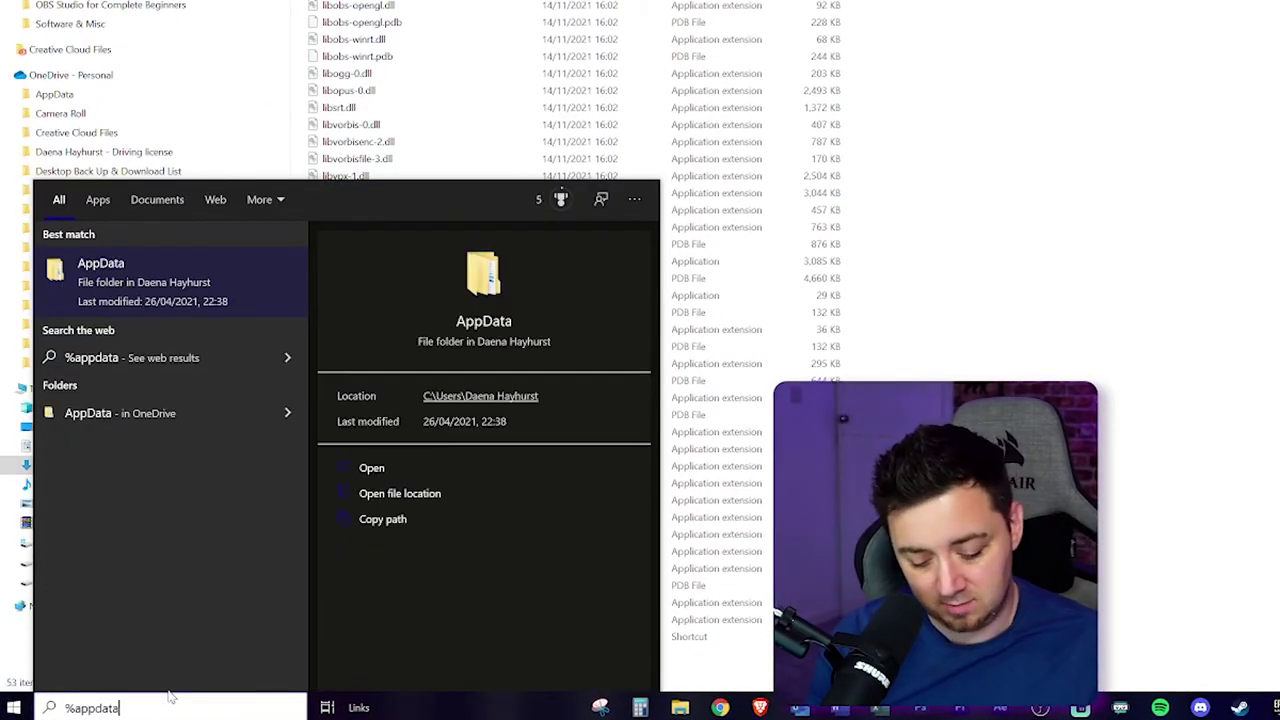
text(%)
key(Return)
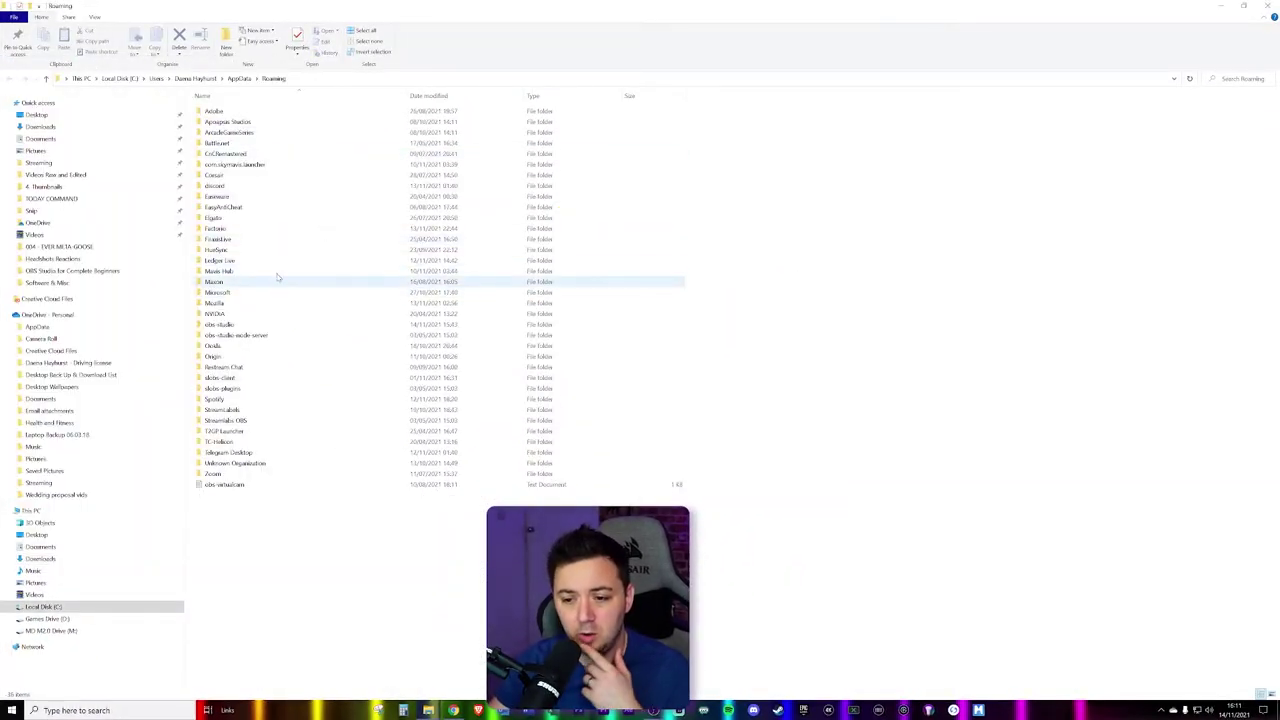
click(283, 327)
double_click(294, 329)
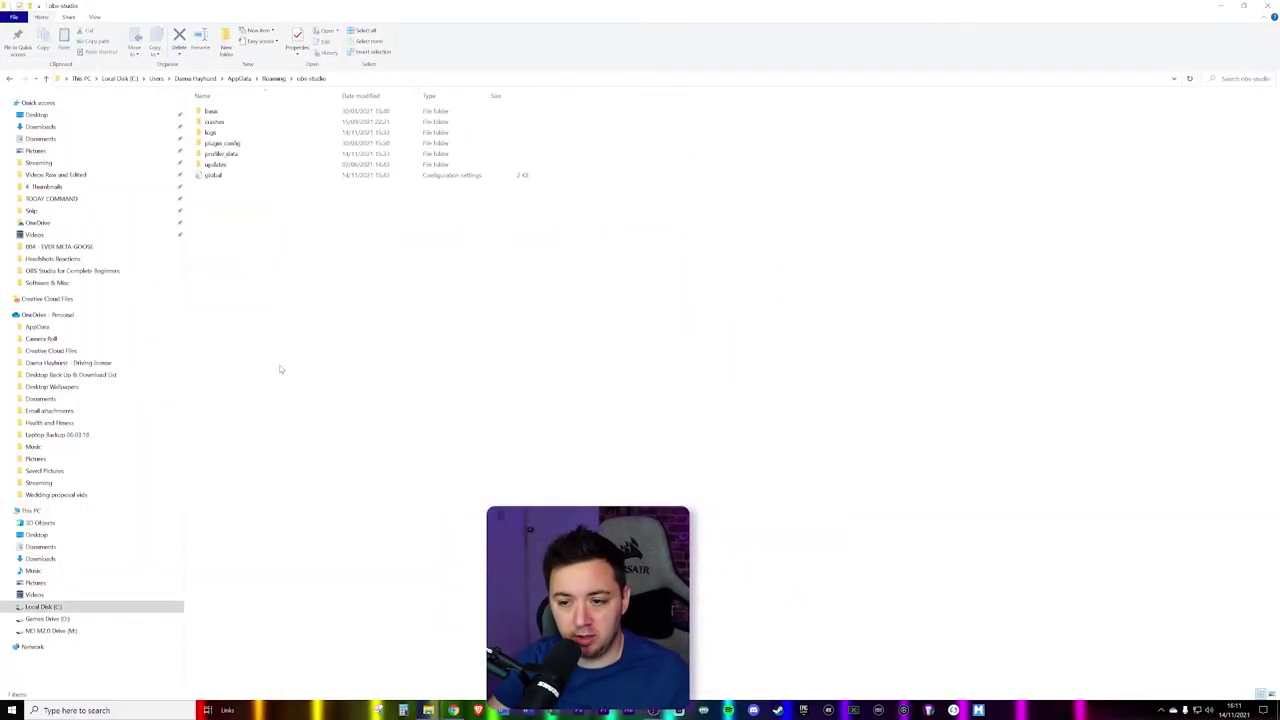
drag(316, 322, 265, 53)
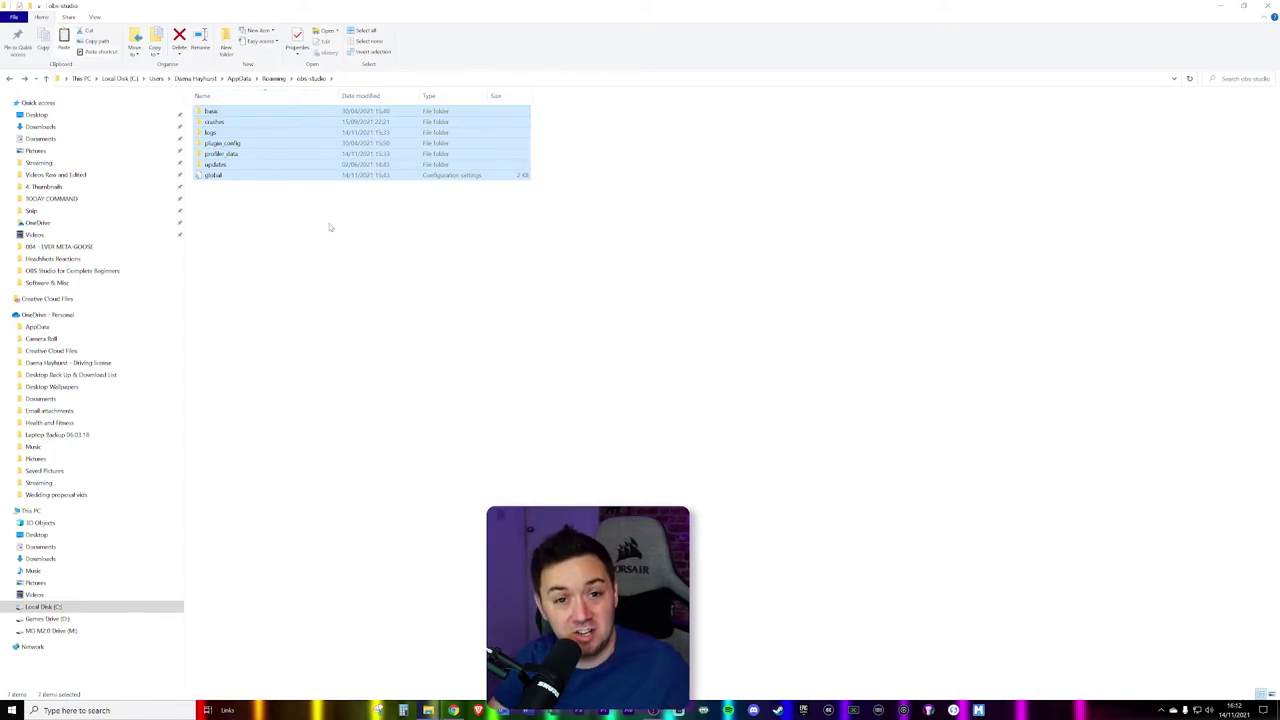
key(alt+Up)
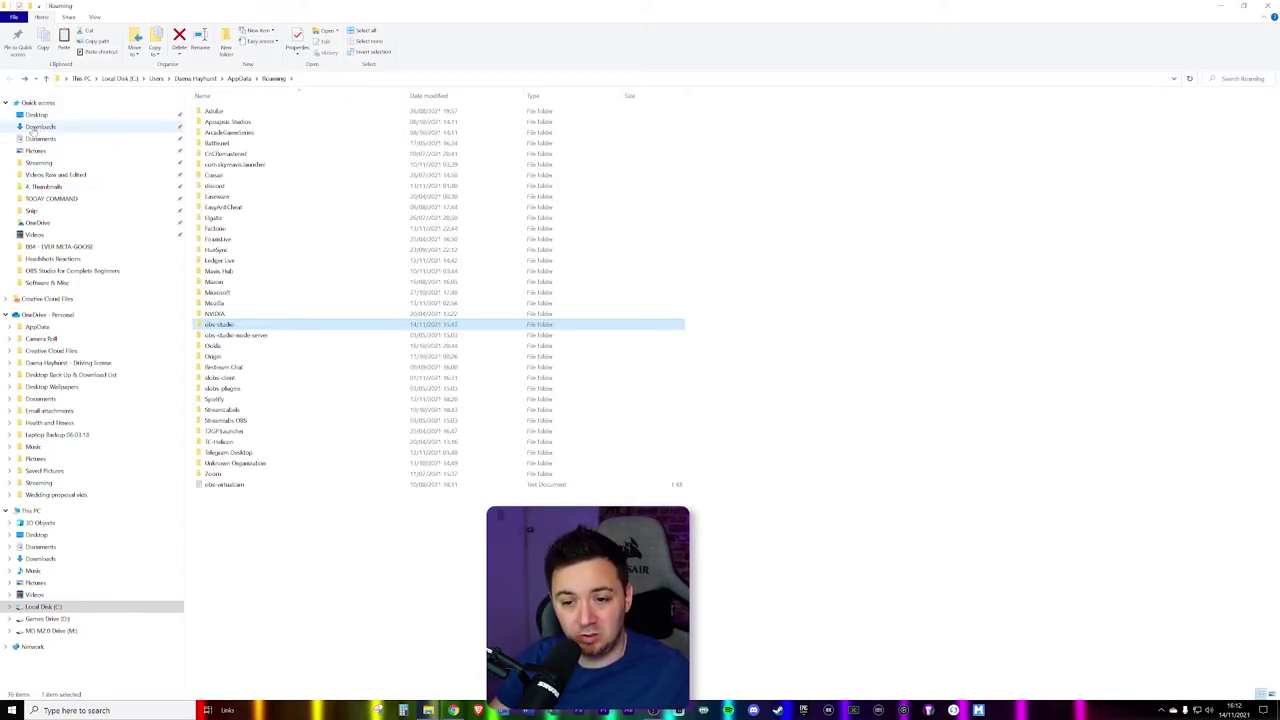
- Paste the copied settings into Downloads\config\obs-studio
click(36, 127)
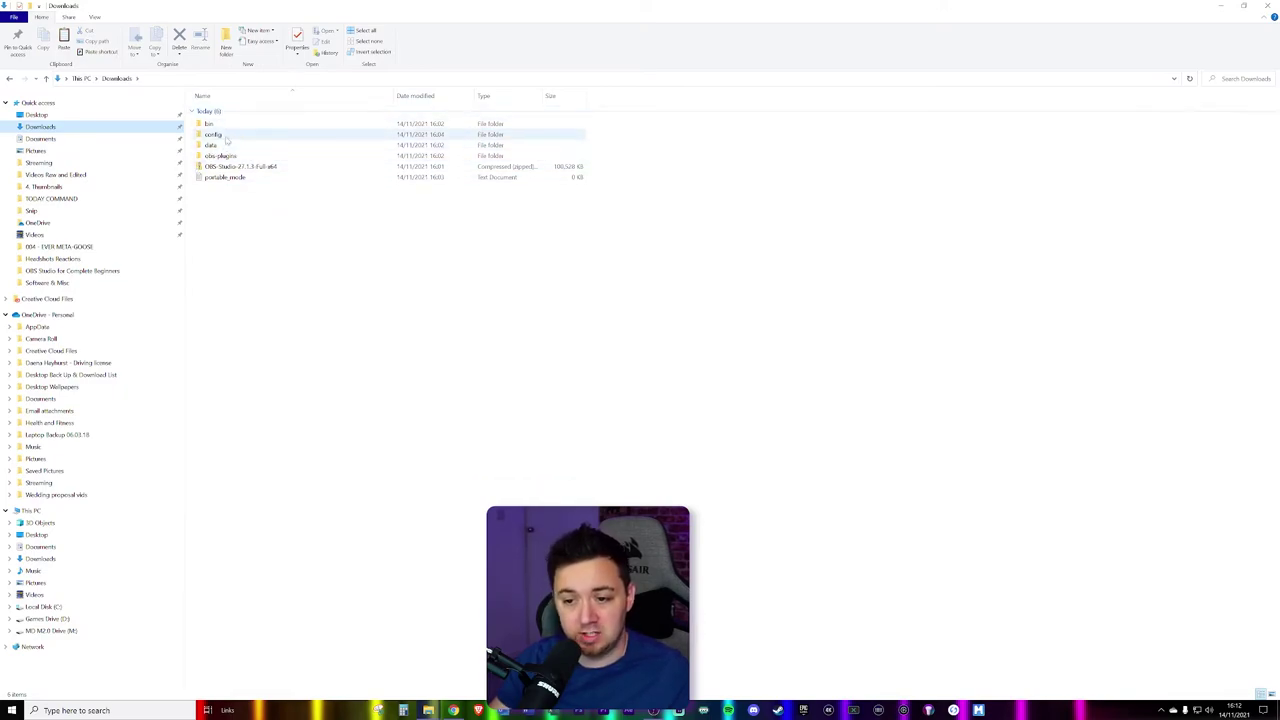
double_click(224, 136)
double_click(218, 111)
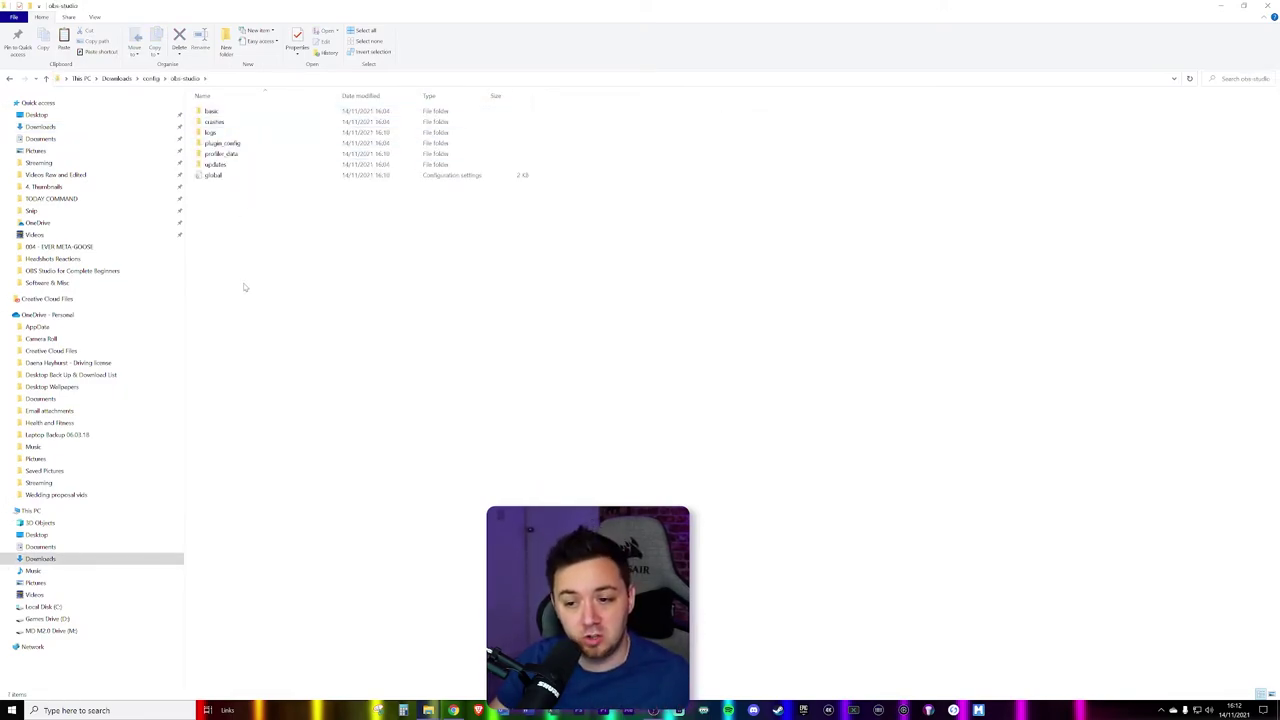
drag(243, 287, 232, 108)
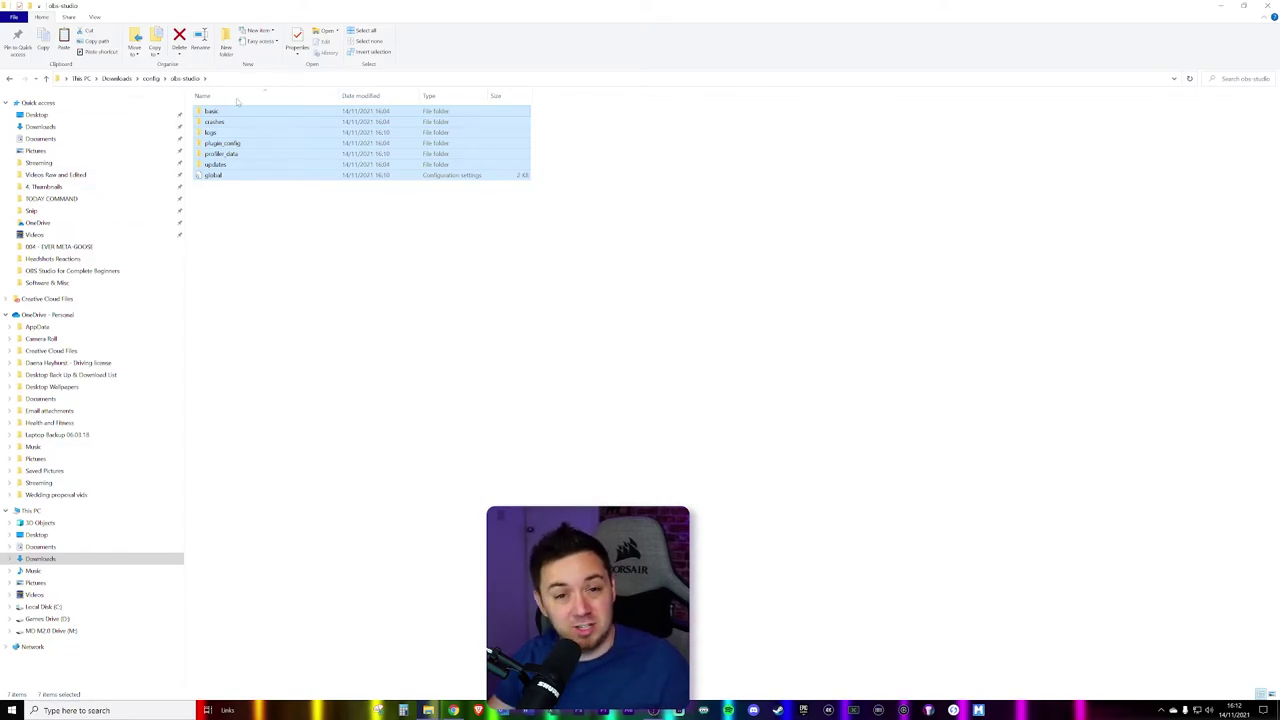
click(291, 268)
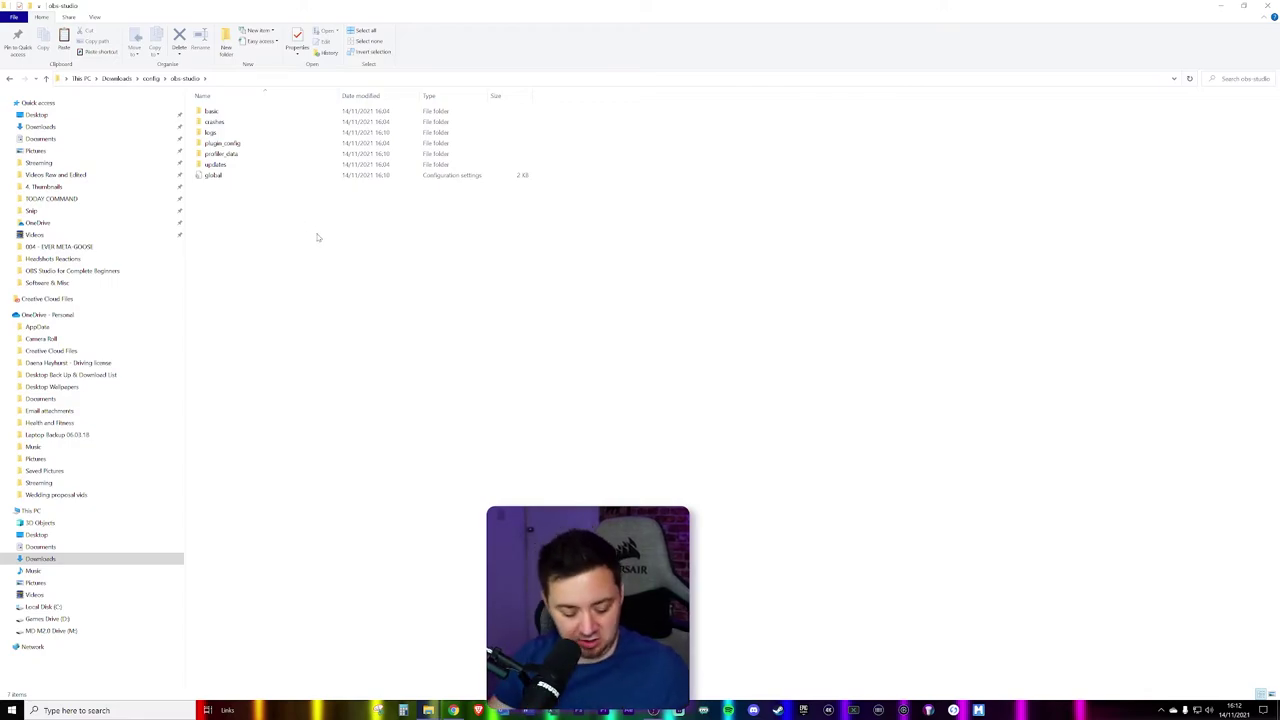
key(ctrl+v)
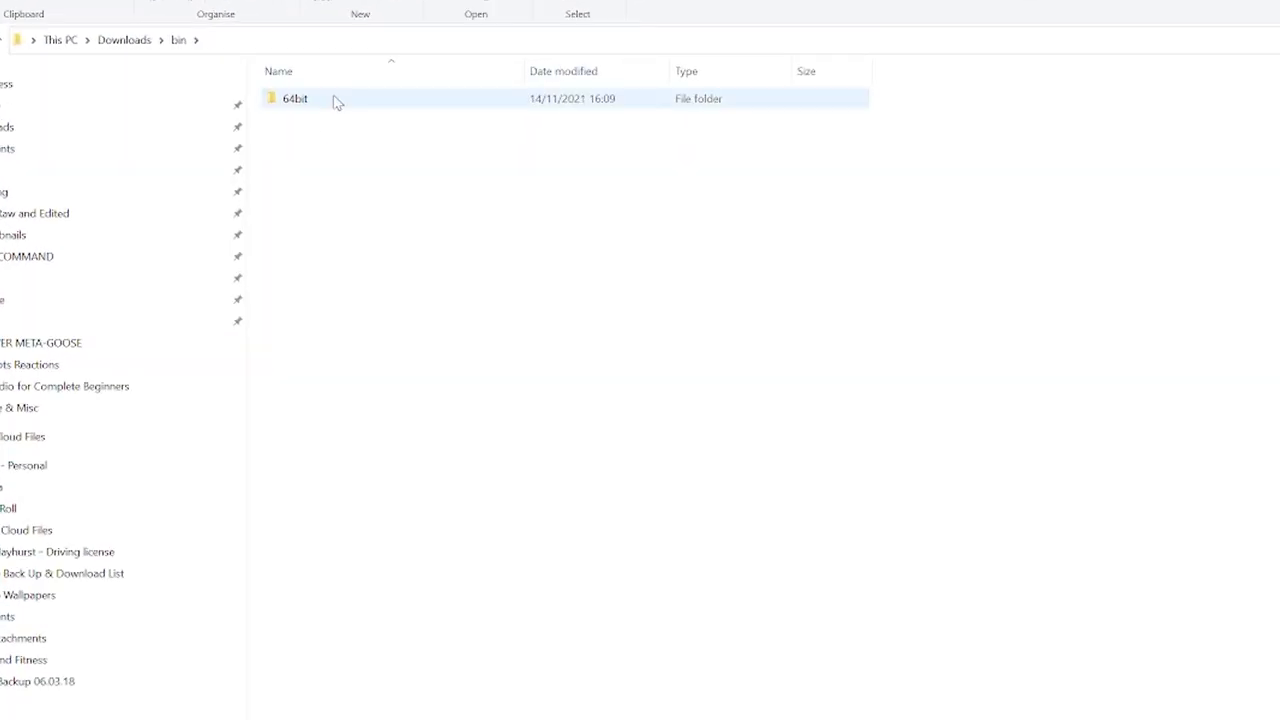
- Launch OBS via the obs64 --portable shortcut in bin\64bit and review the imported scenes
double_click(336, 100)
click(386, 679)
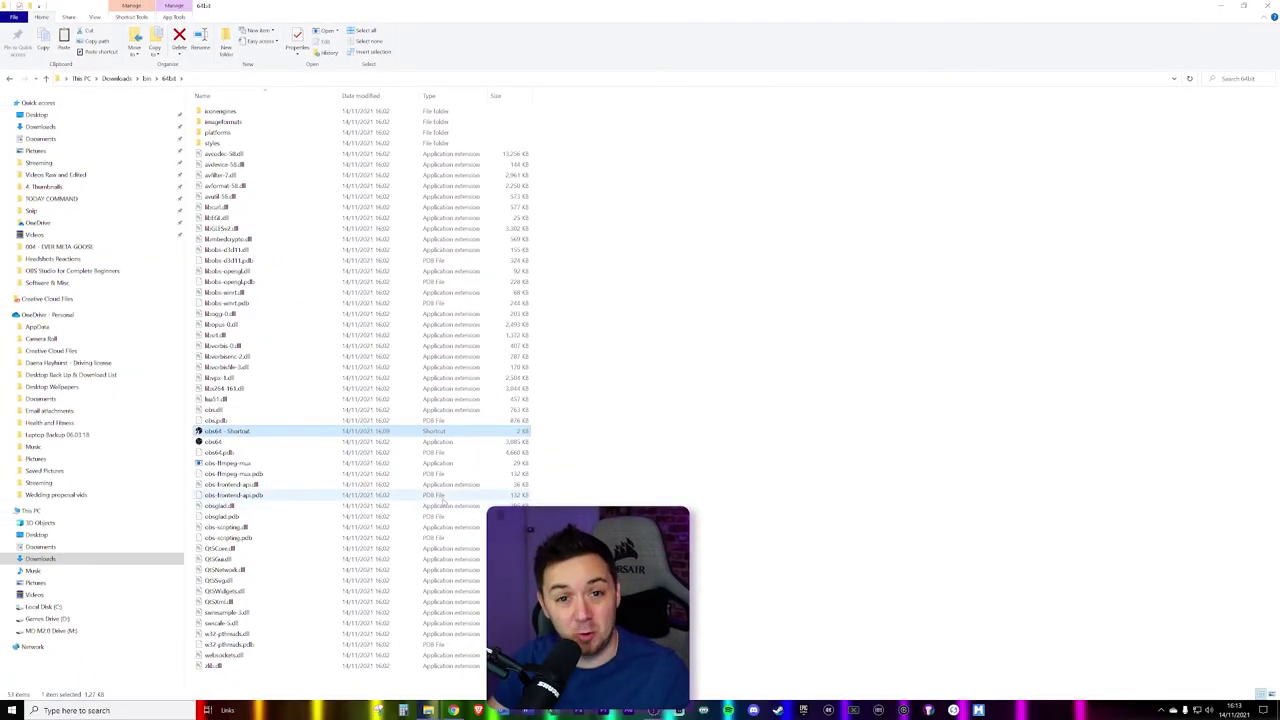
key(Return)
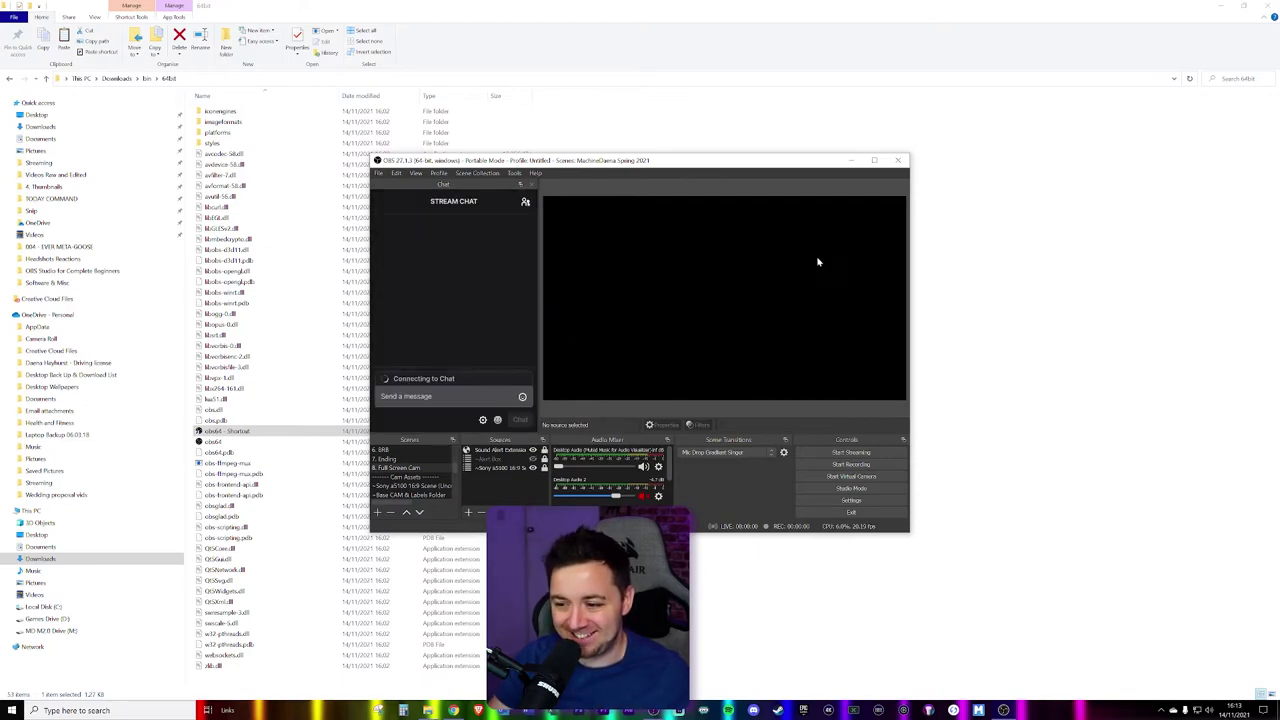
scroll(415, 460, up, 3)
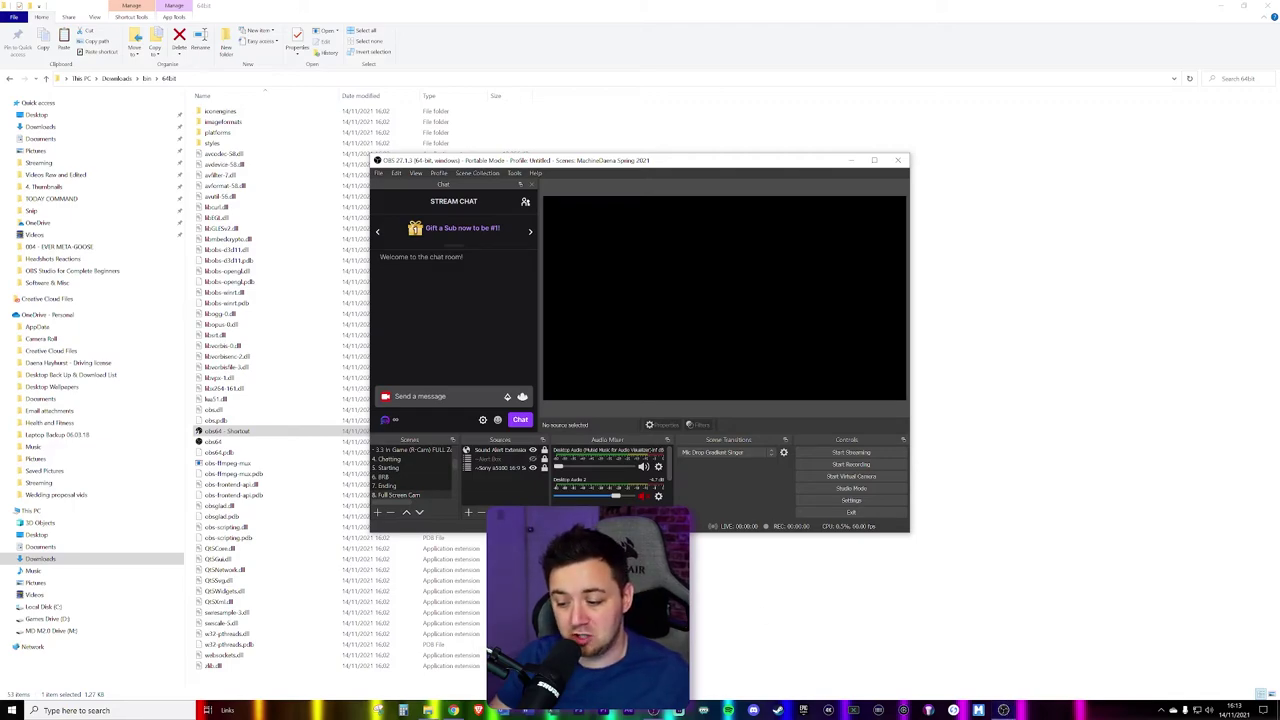
mouse_move(654, 712)
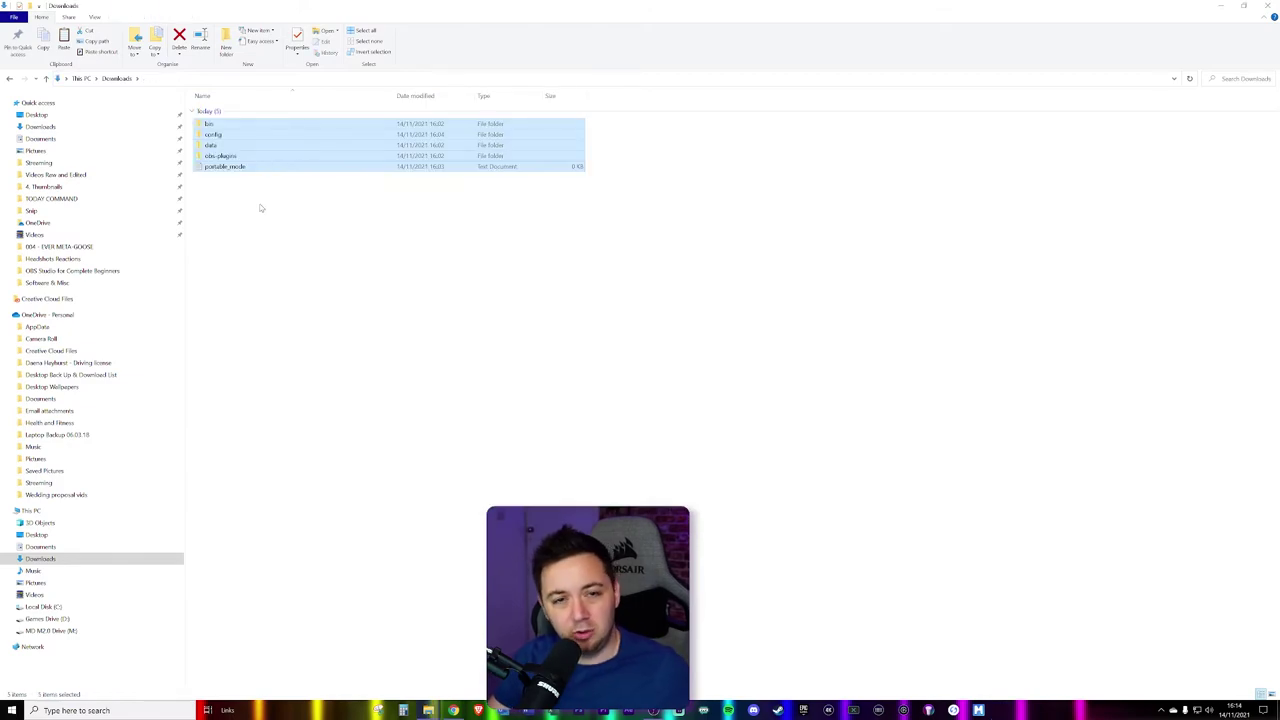
drag(276, 240, 232, 125)
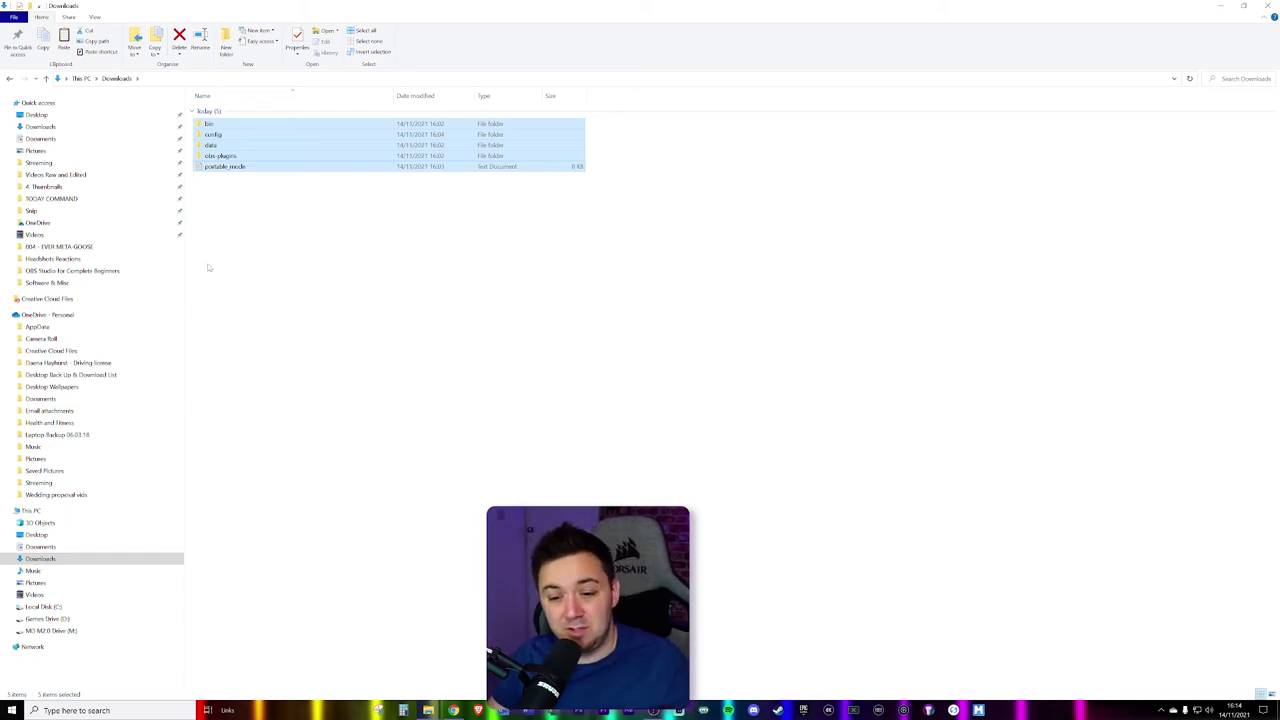
click(47, 314)
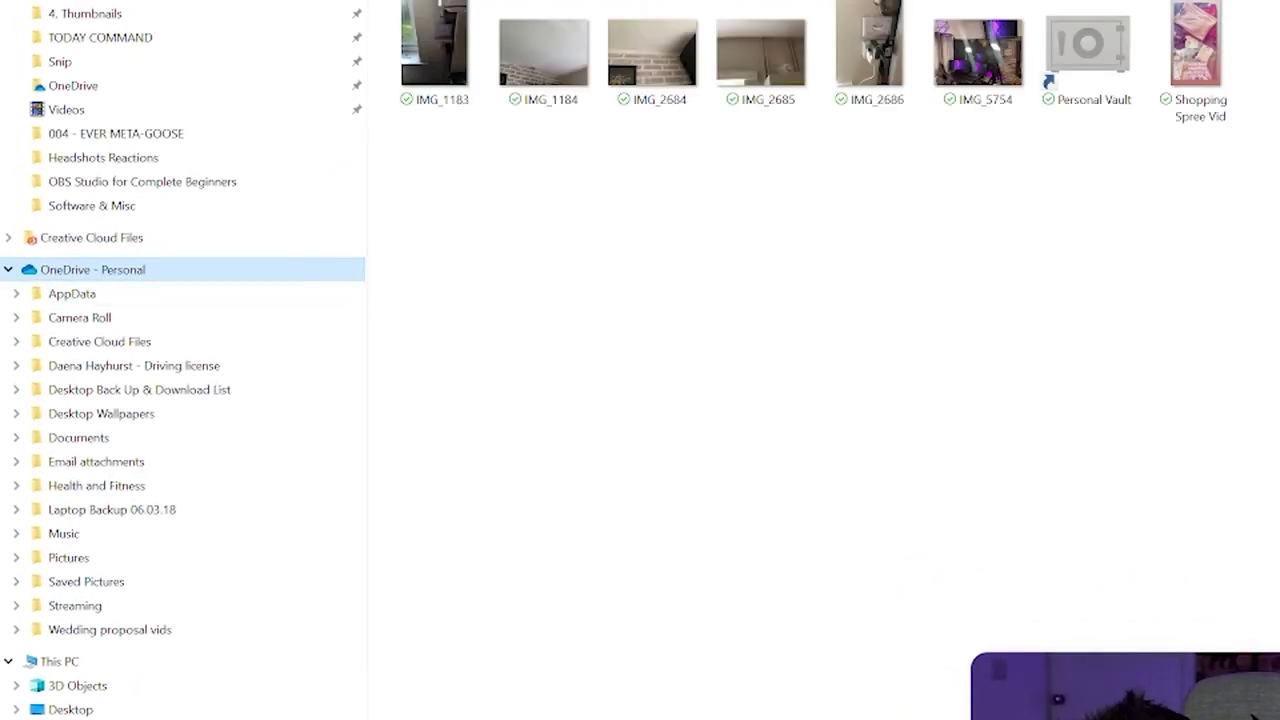